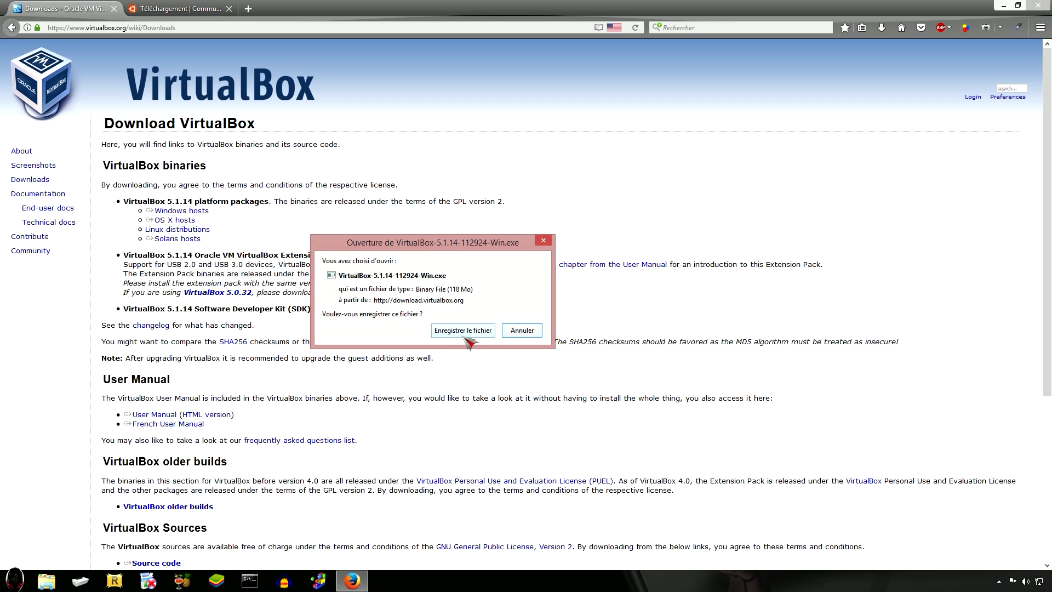
Cancel the 5.1.14 installer download, copy the Windows hosts link address, and paste it as the address in a new browser tab
left_click(543, 241)
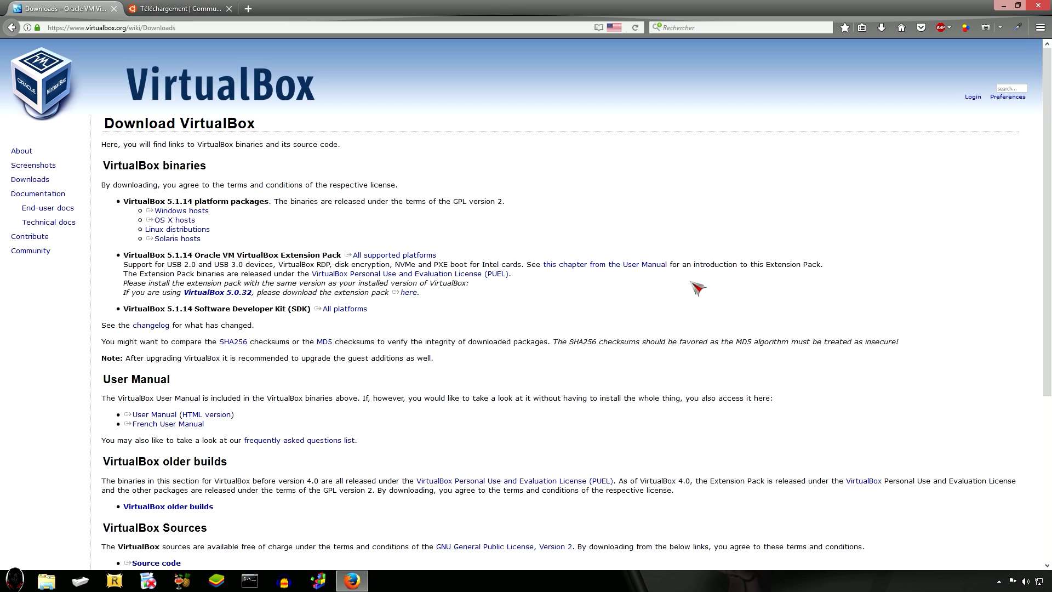
left_click_drag(146, 208, 181, 235)
right_click(177, 215)
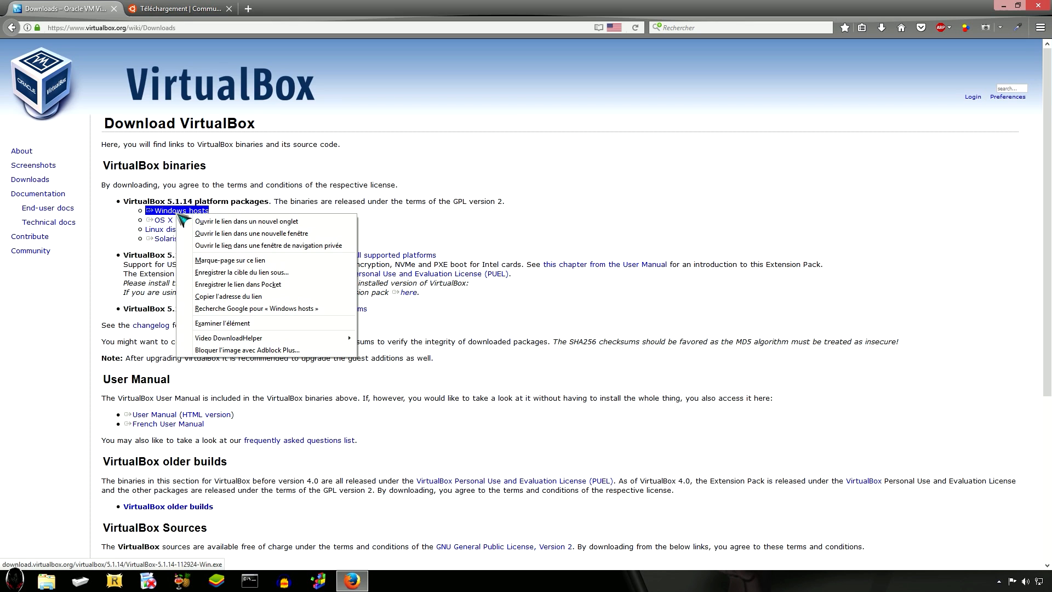
left_click(224, 296)
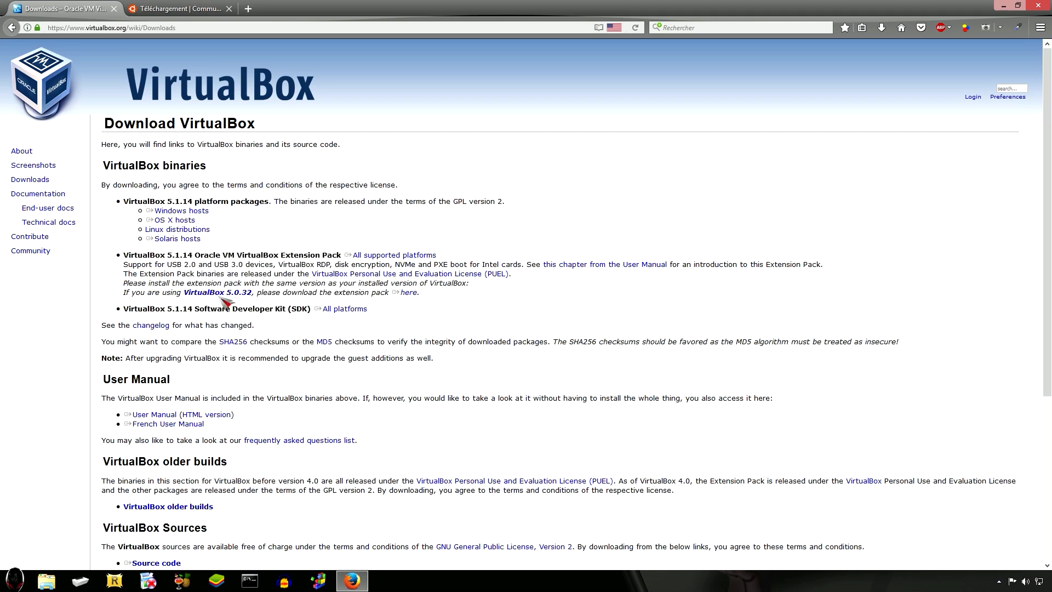
left_click(247, 8)
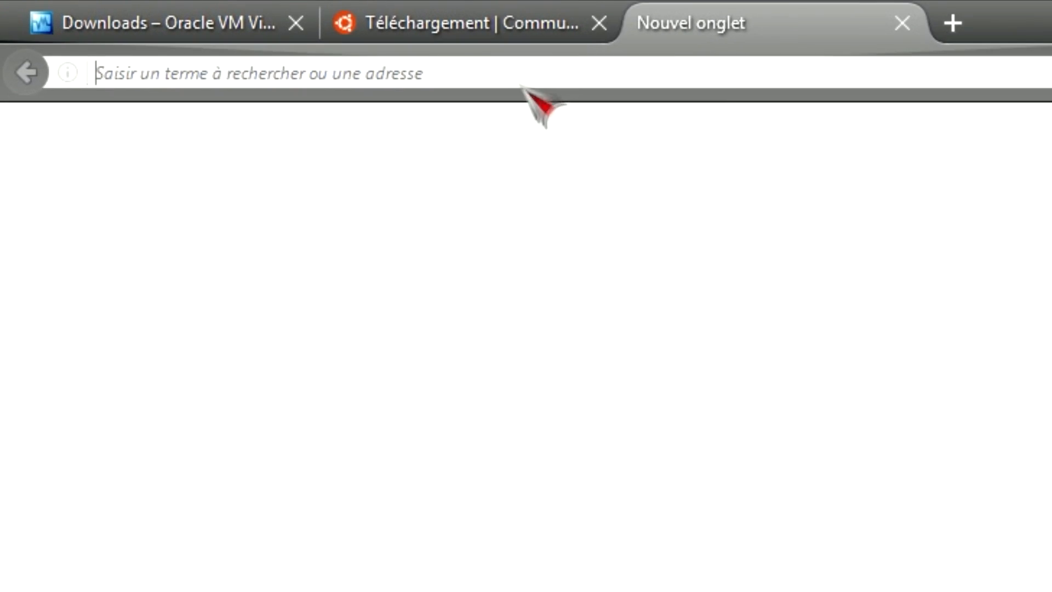
right_click(509, 74)
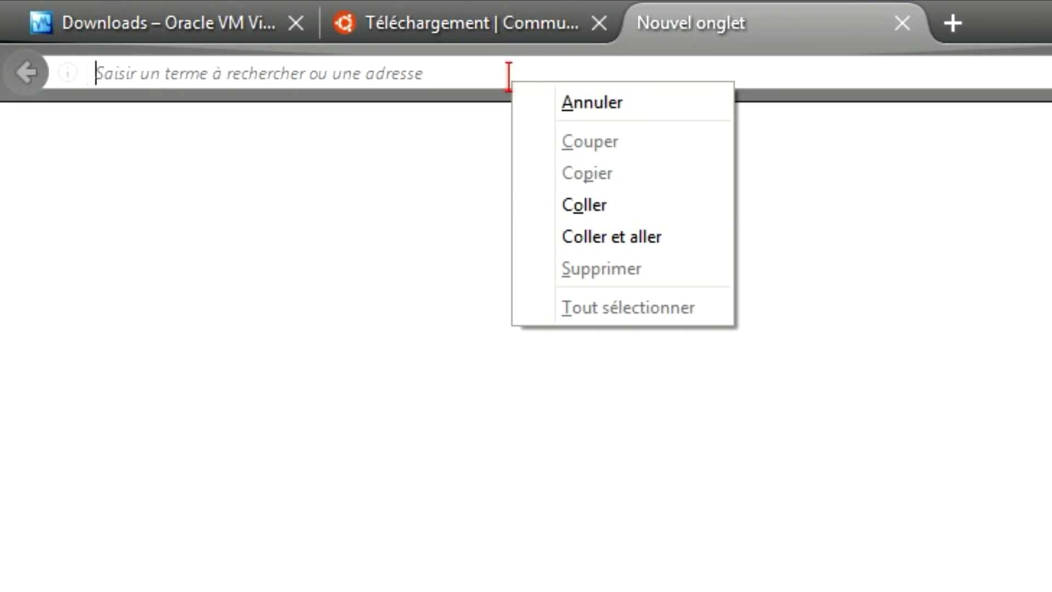
left_click(603, 208)
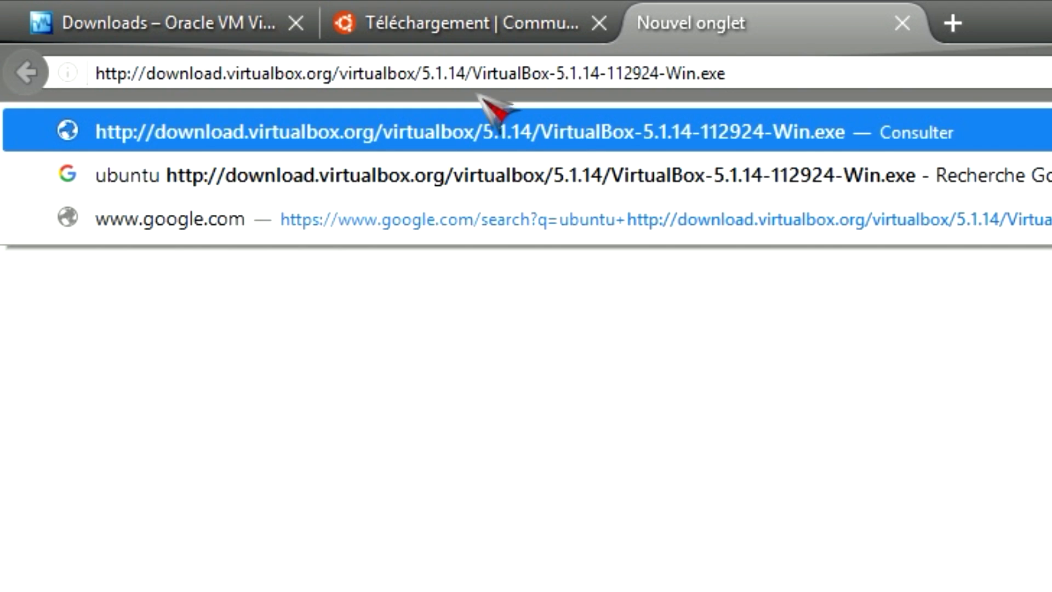
left_click(425, 74)
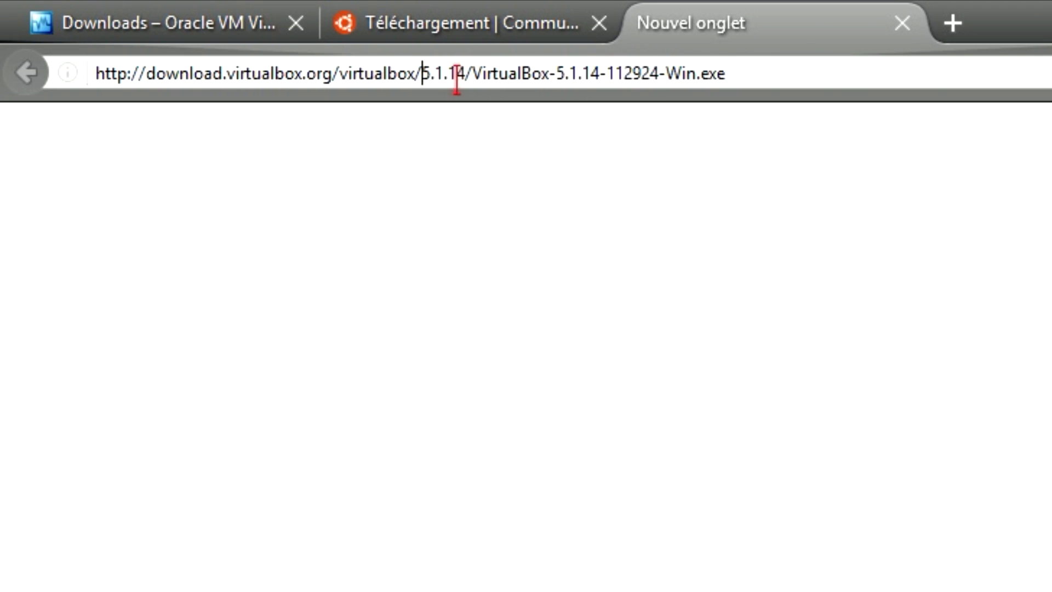
left_click_drag(423, 73, 773, 79)
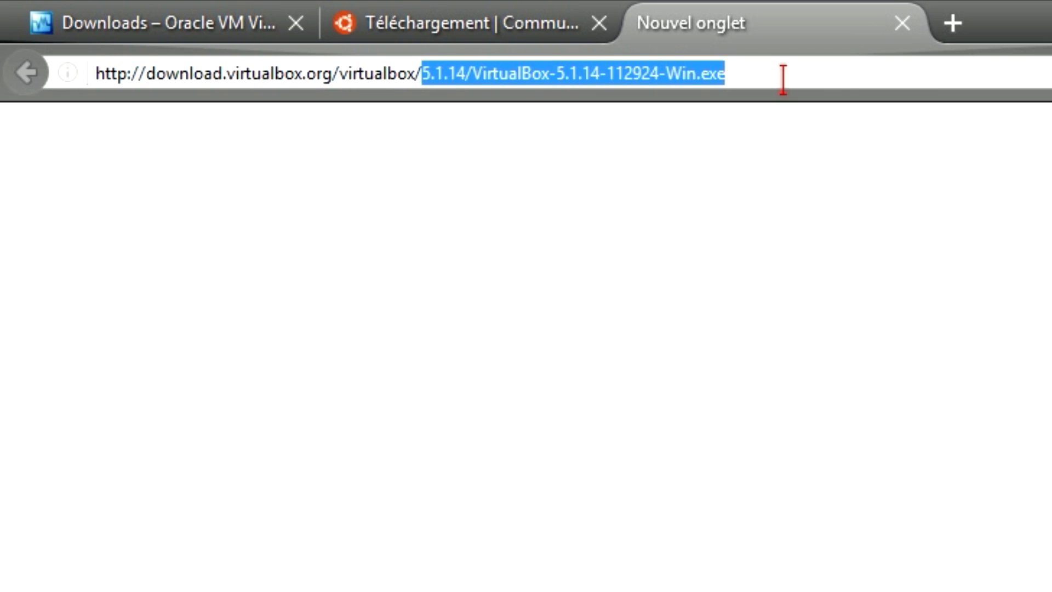
type("3.2.6")
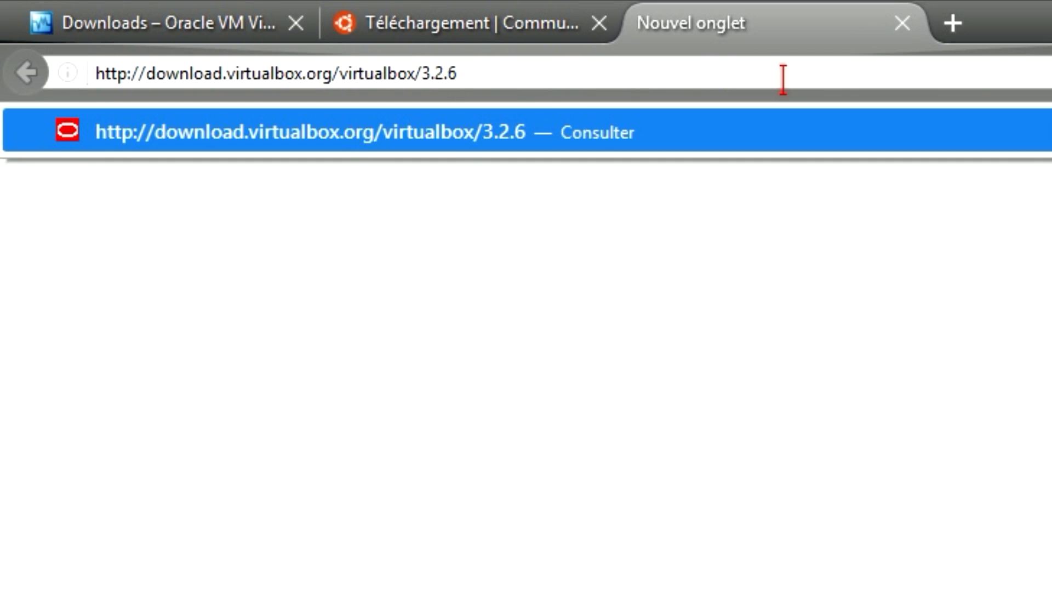
key("Return")
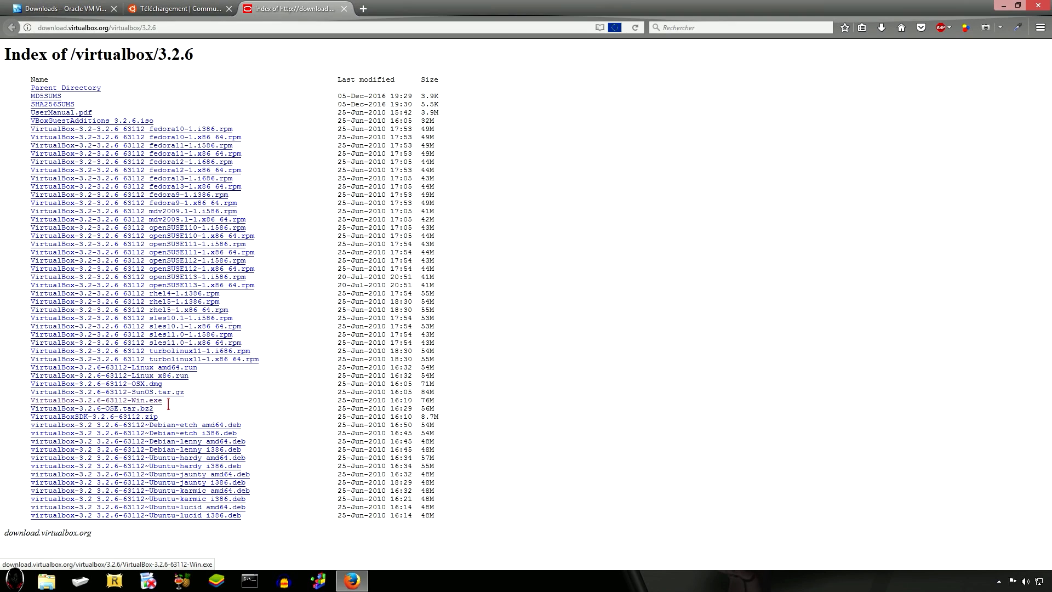
Download VirtualBox-3.2.6-63112-Win.exe from the index and open the Téléchargements folder
left_click(112, 404)
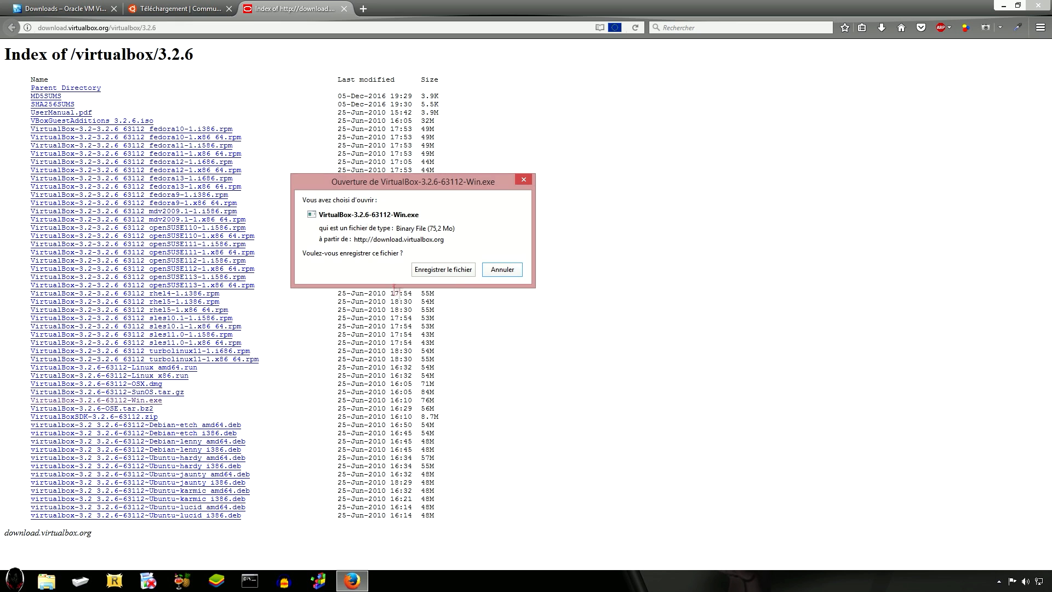
left_click(448, 270)
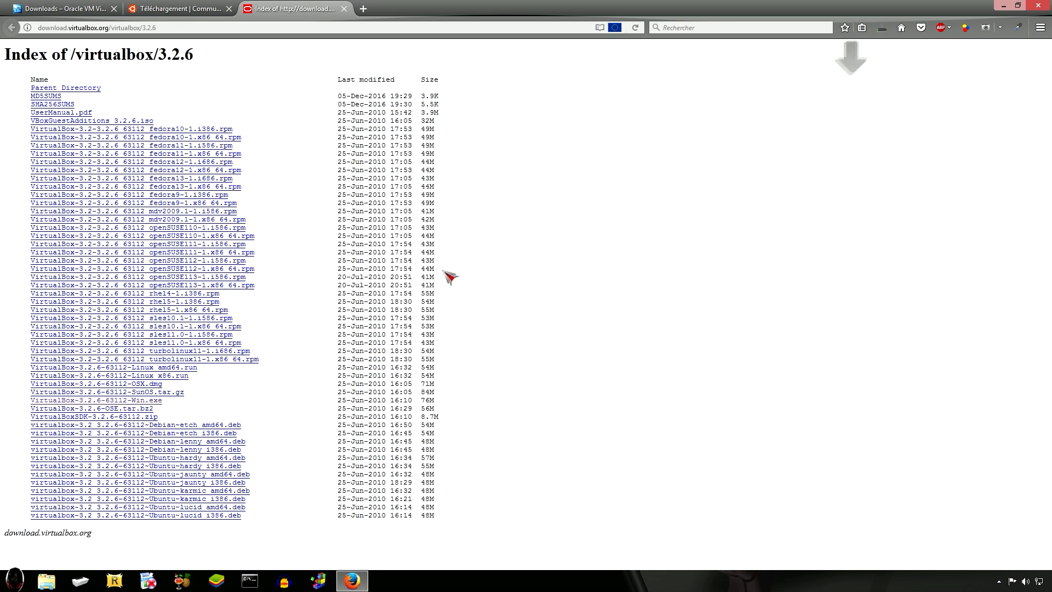
left_click(1003, 6)
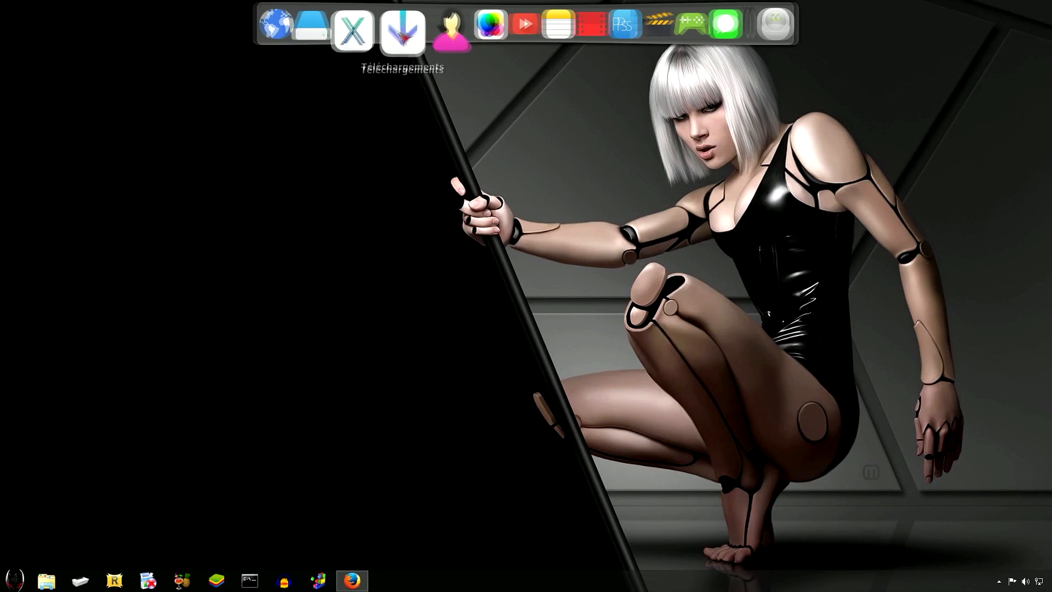
left_click(401, 23)
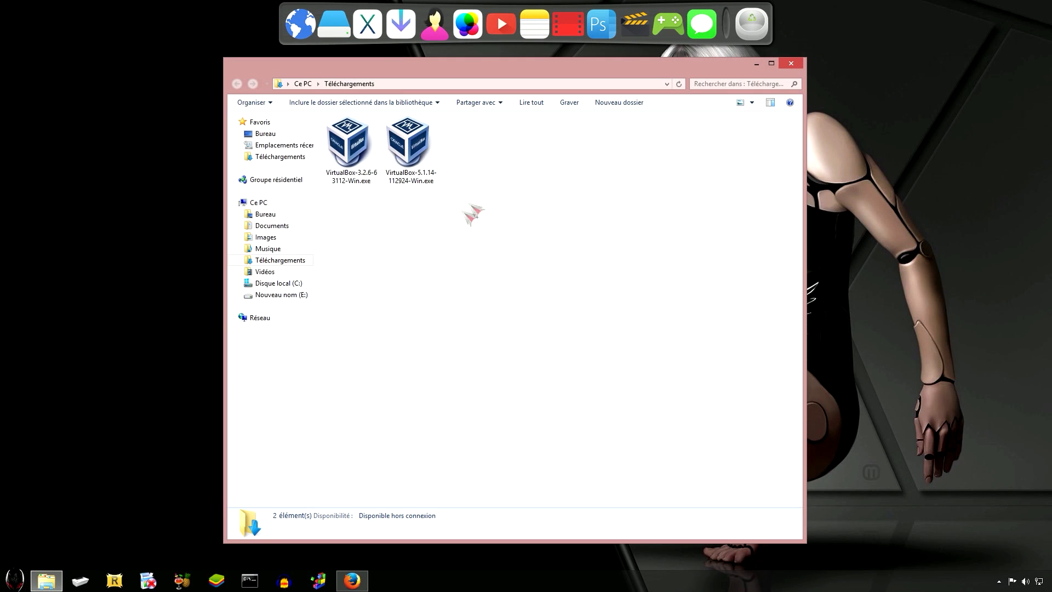
Run the VirtualBox-3.2.6-63112-Win.exe installer as administrator
left_click(417, 145)
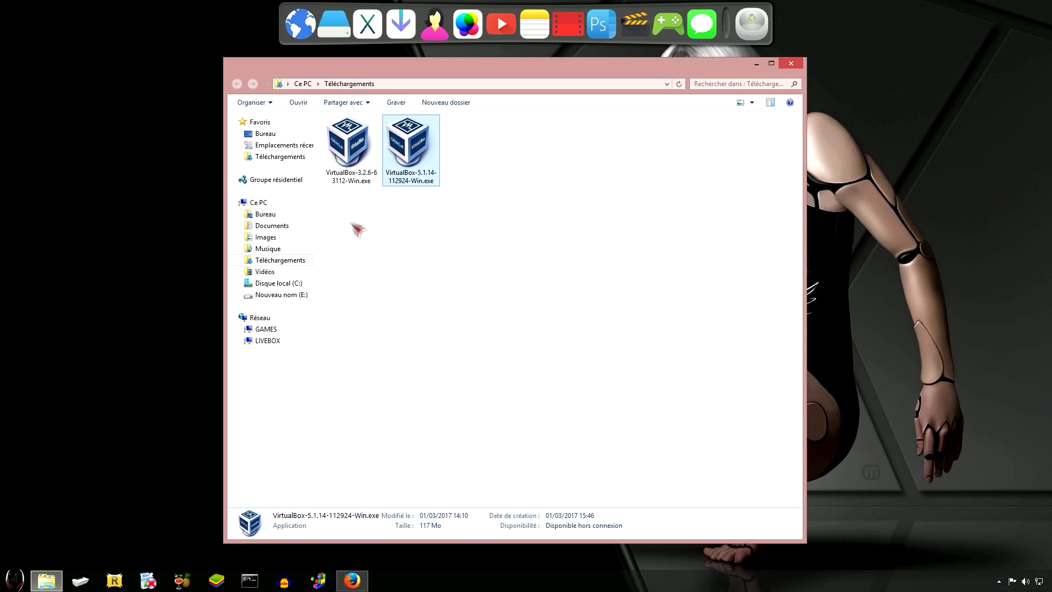
left_click(352, 163)
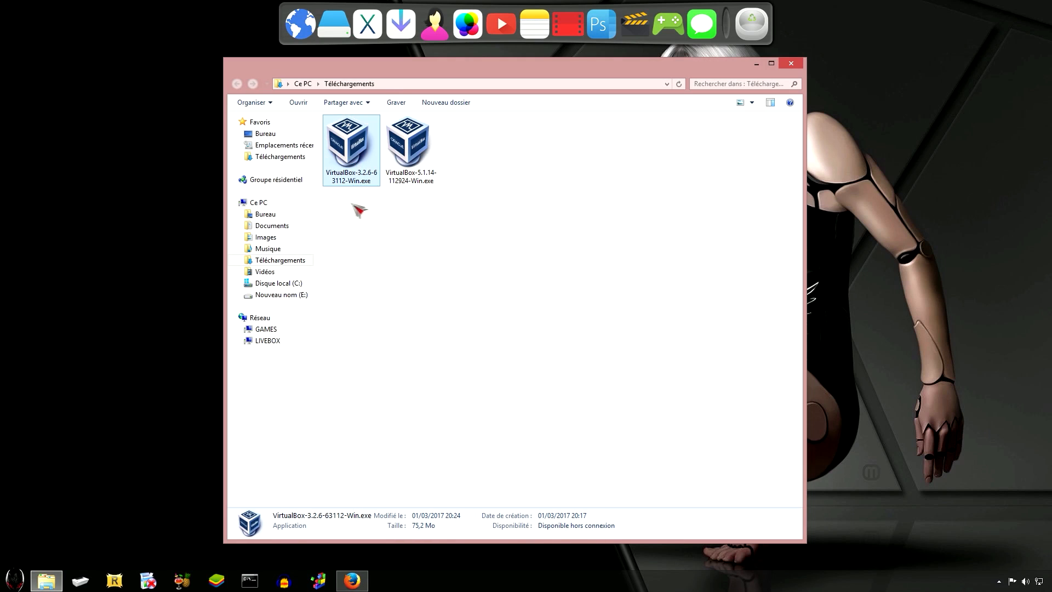
right_click(351, 155)
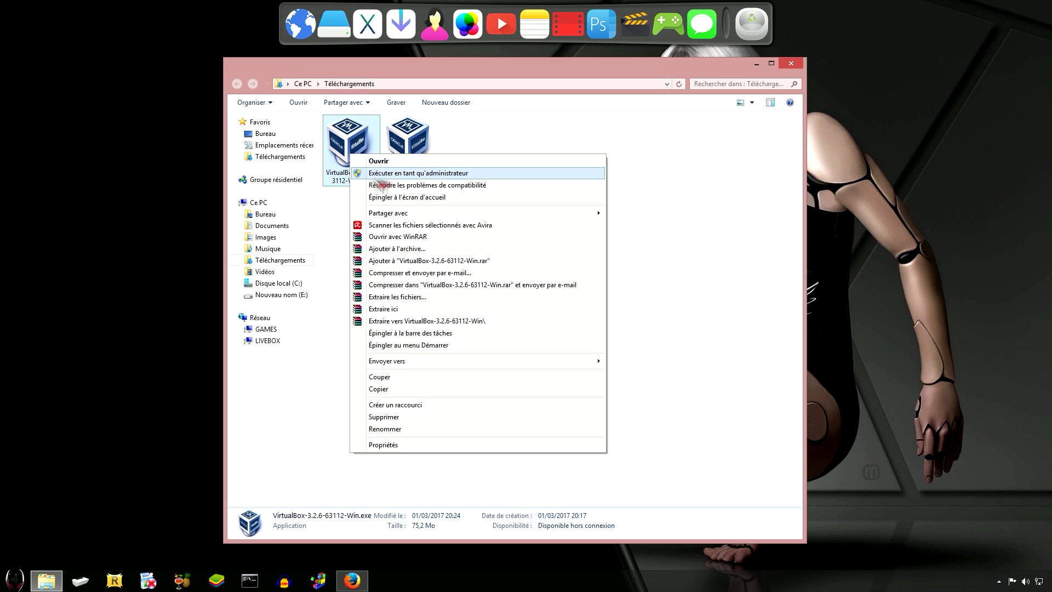
left_click(400, 174)
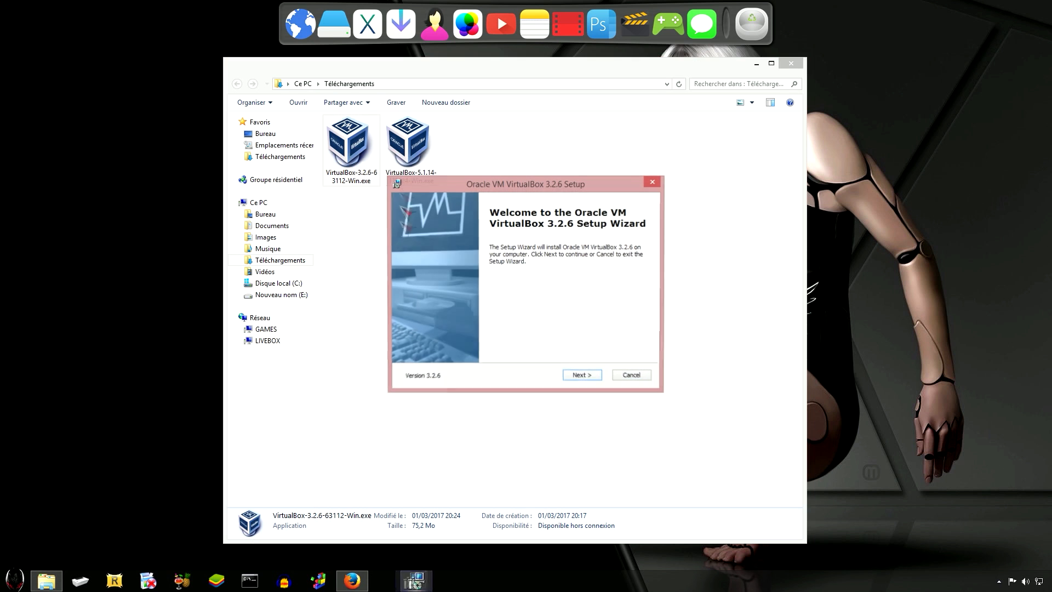
Accept the license agreement in the VirtualBox 3.2.6 setup wizard and continue to the custom setup
left_click(583, 376)
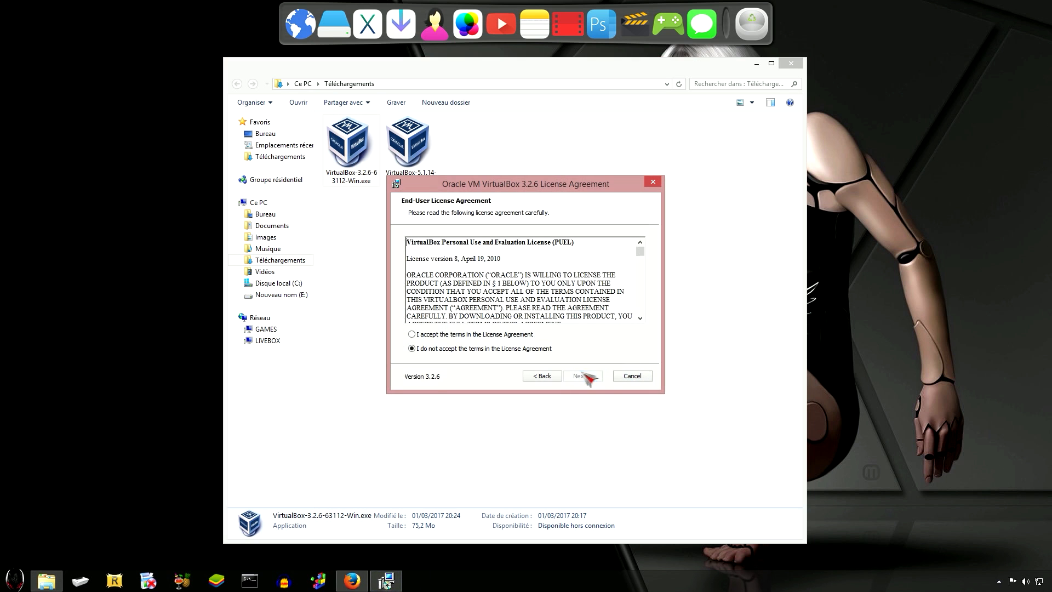
left_click(756, 64)
left_click_drag(512, 189, 452, 123)
left_click(352, 267)
left_click(522, 310)
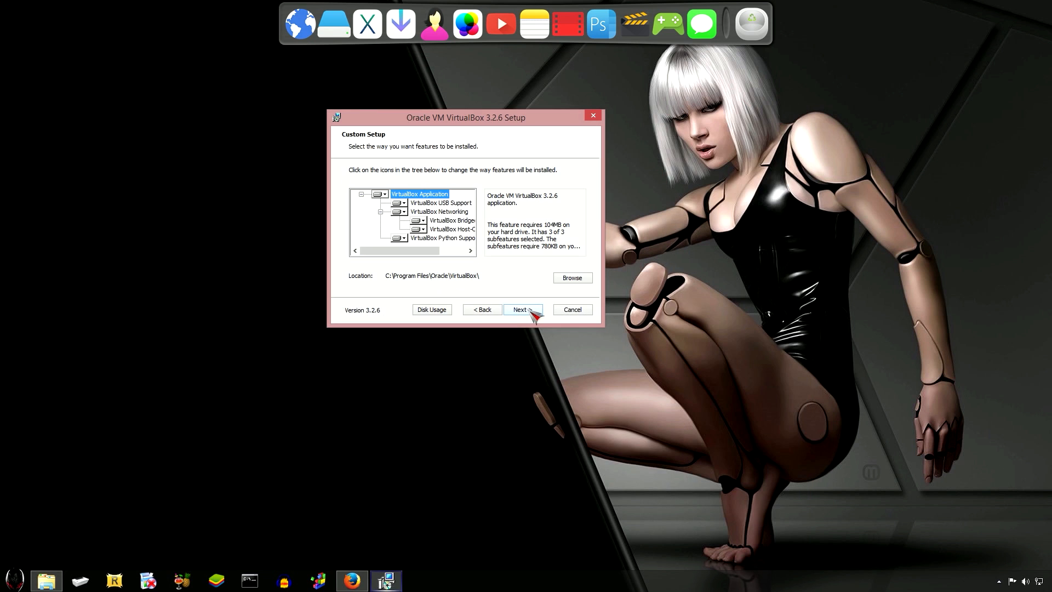
Install VirtualBox 3.2.6 with the default features and both shortcuts, and finish with starting it after installation
left_click(523, 311)
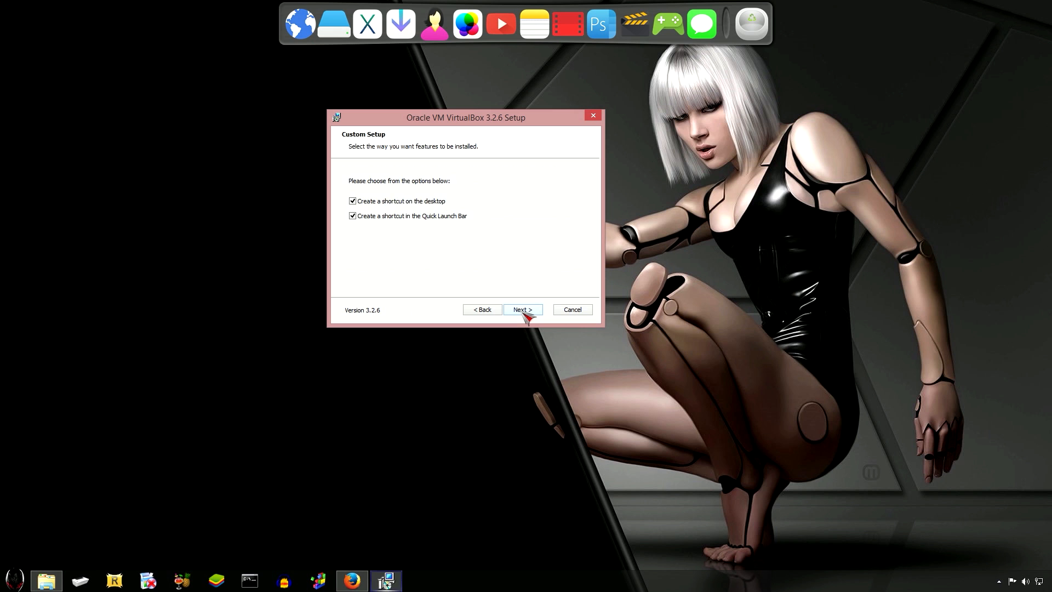
left_click(531, 310)
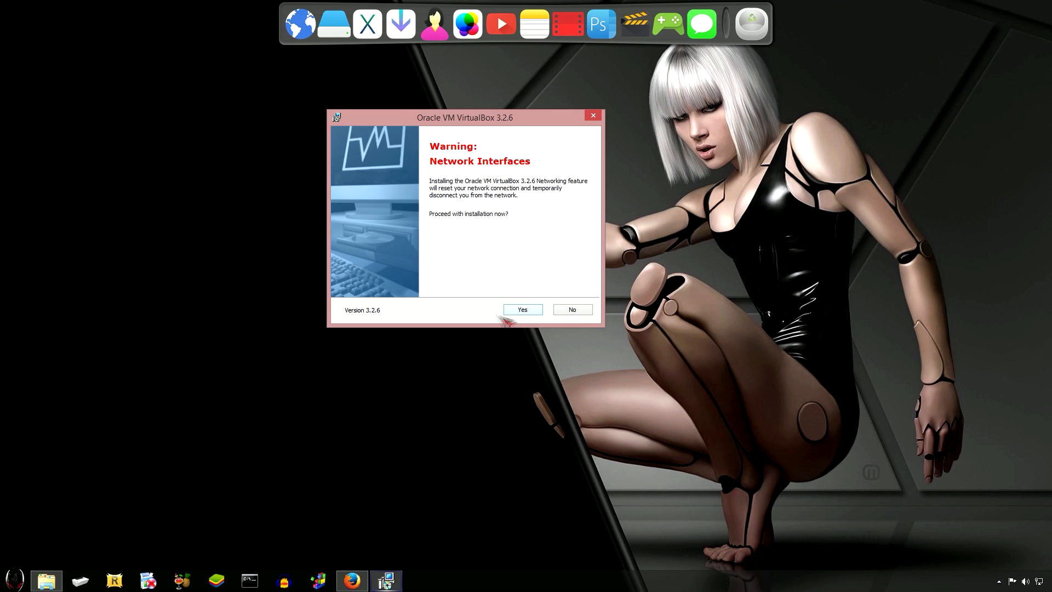
left_click(532, 309)
left_click(527, 311)
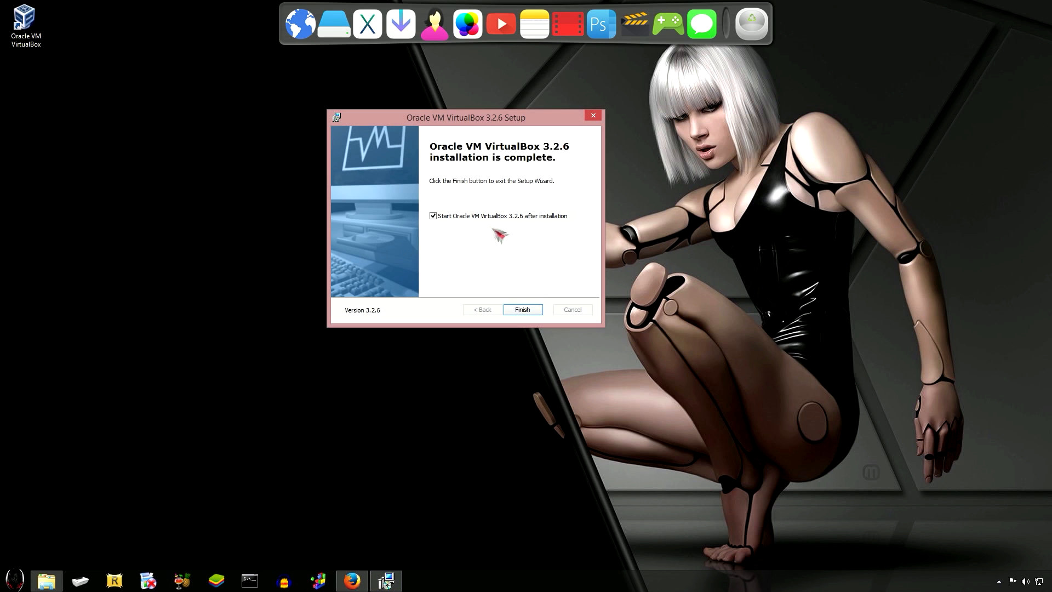
left_click(530, 313)
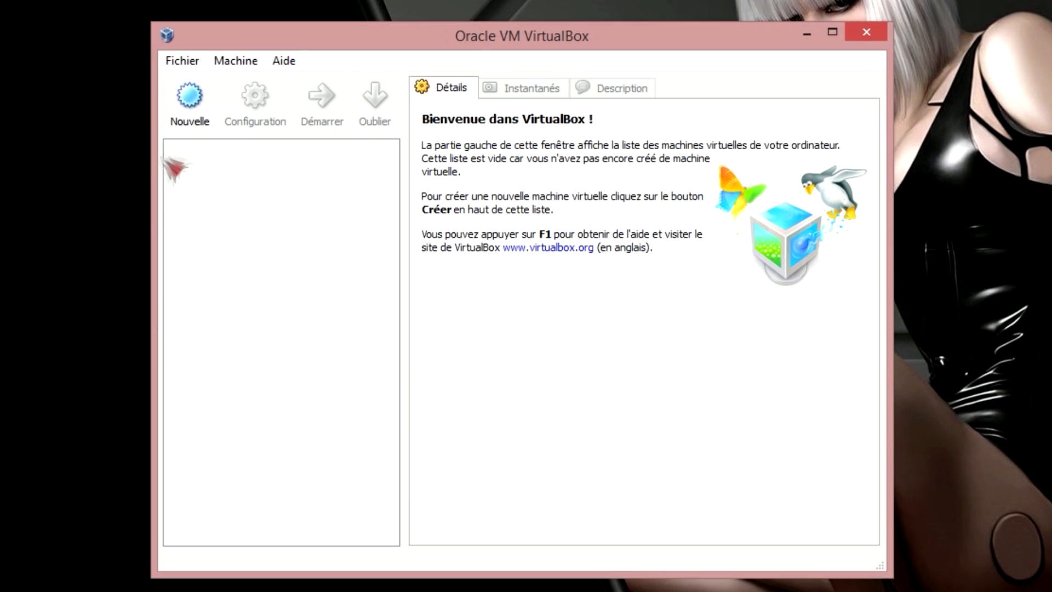
Begin a new virtual machine named Ubuntu with operating system Linux and version Ubuntu
left_click(190, 98)
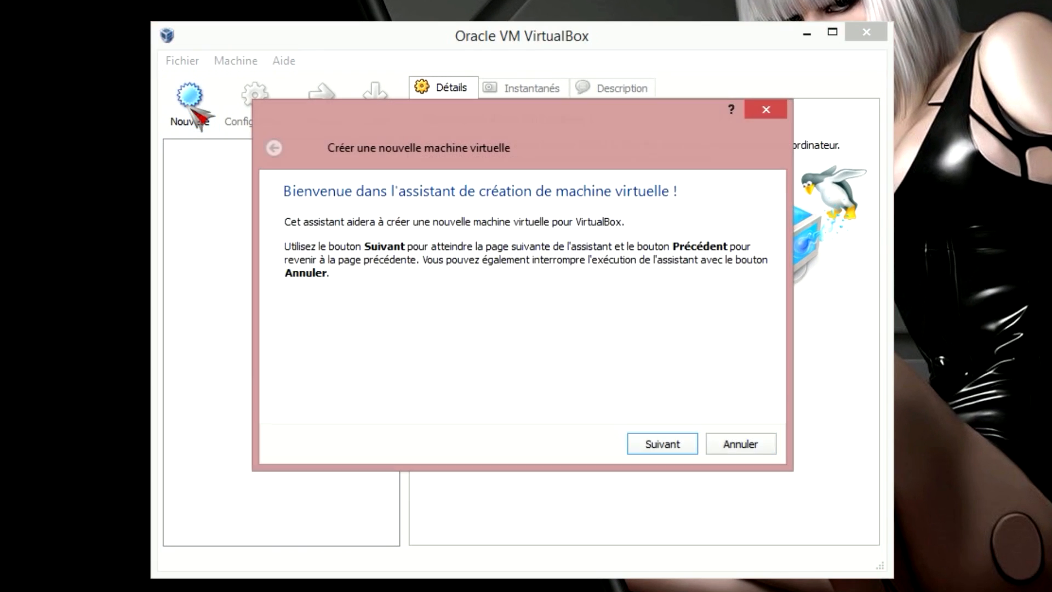
left_click(663, 444)
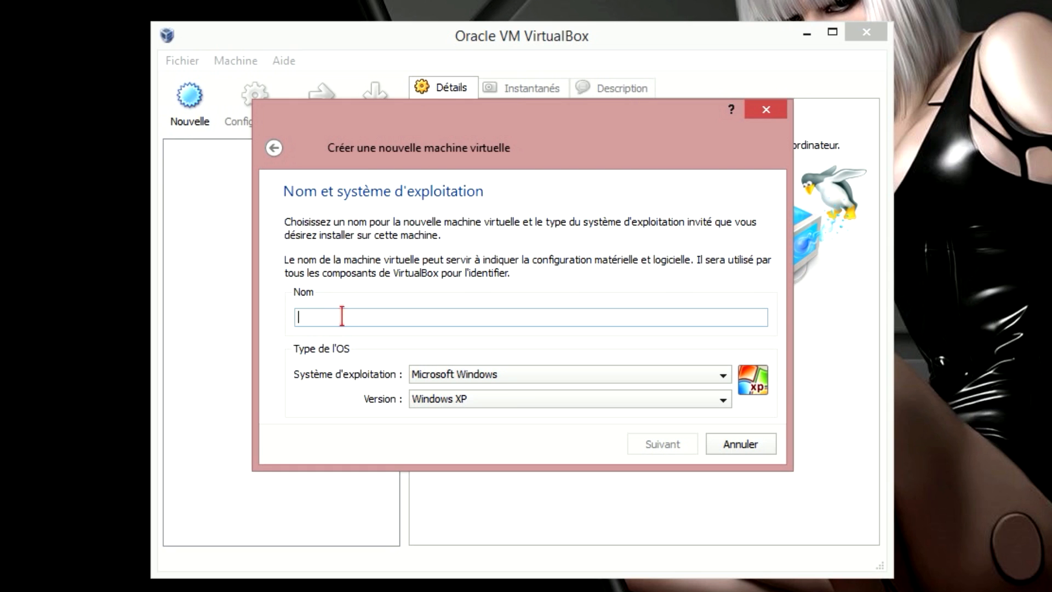
type("Ubuntu")
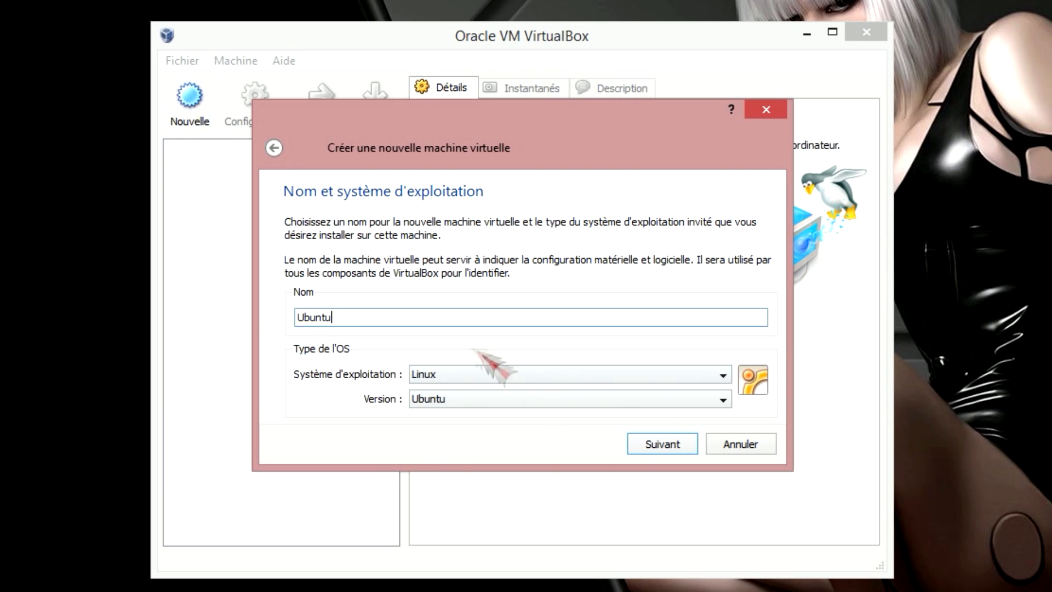
left_click(437, 401)
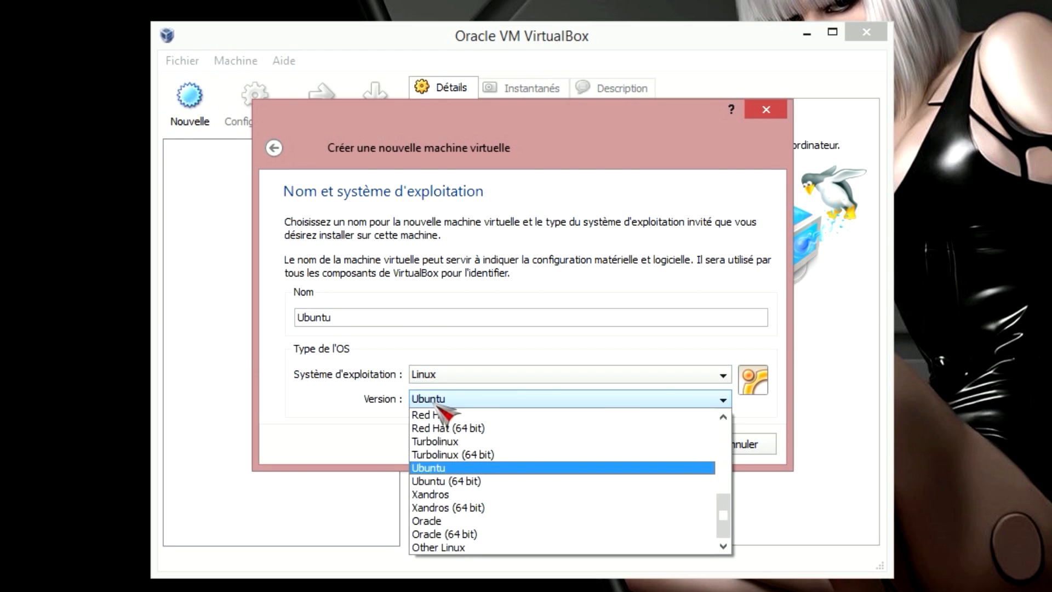
left_click(437, 404)
left_click(664, 446)
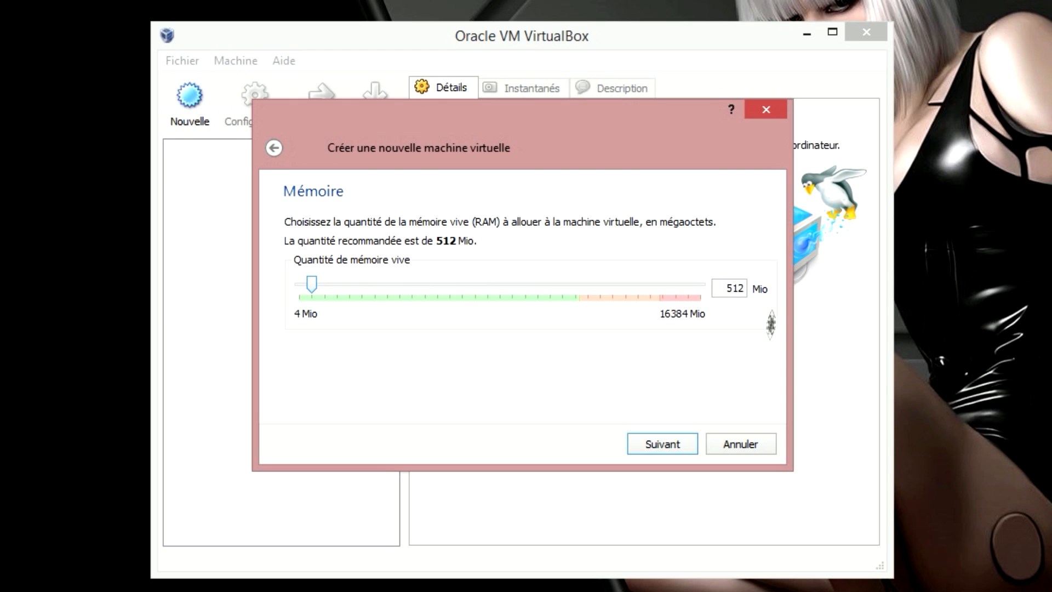
Set the virtual machine's memory to 1024 Mio and continue to the virtual hard disk settings
left_click_drag(720, 288, 751, 288)
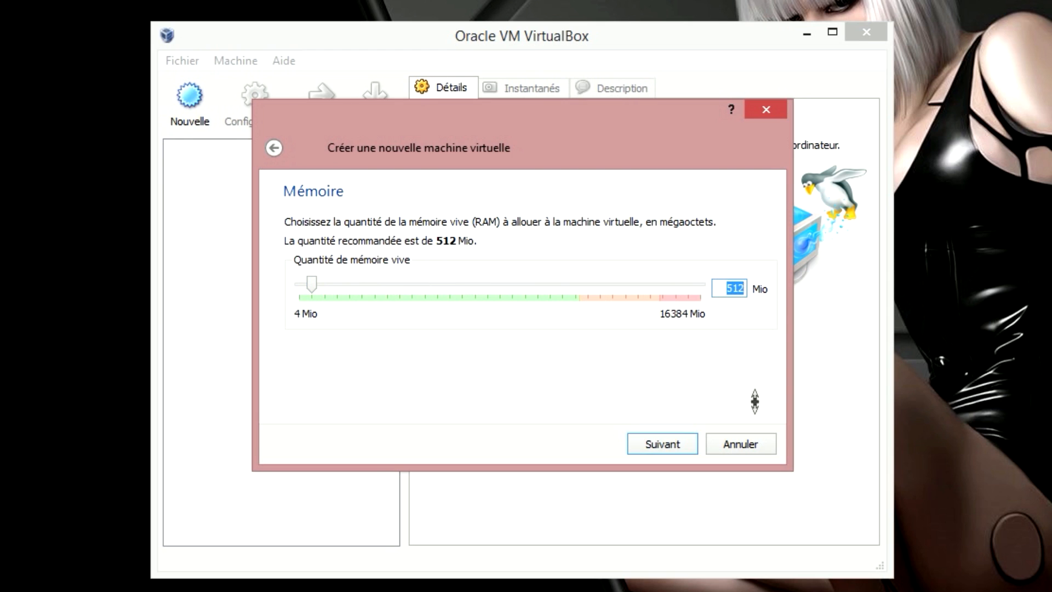
type("1024")
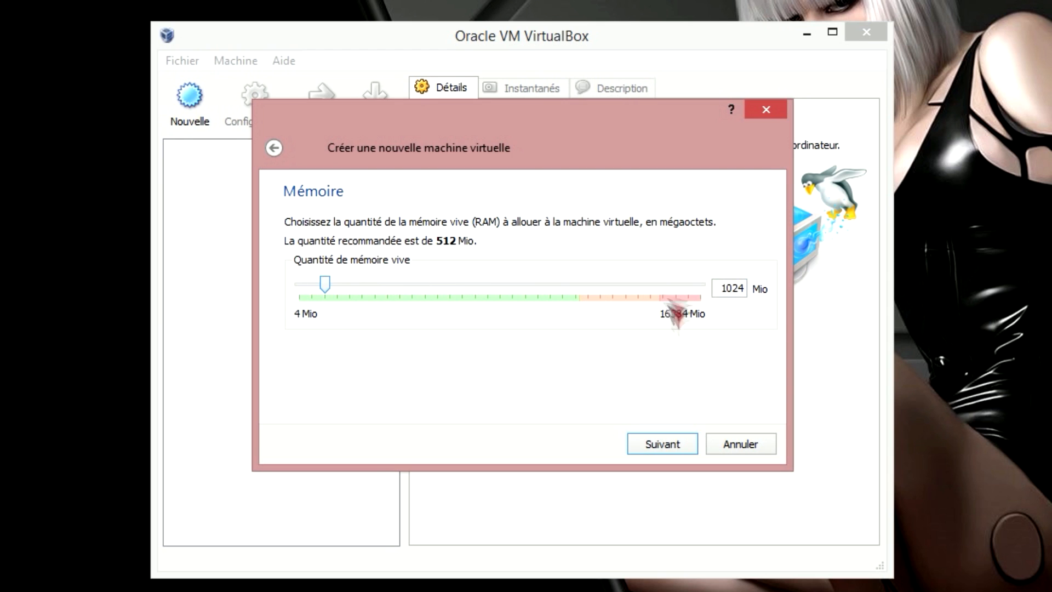
left_click(664, 444)
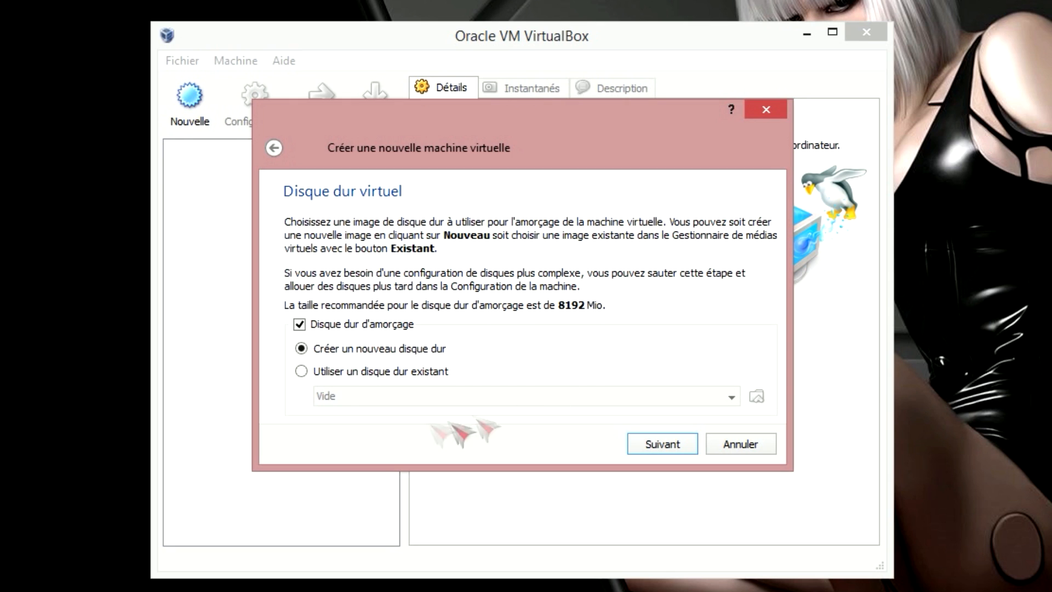
Choose to create a new boot hard disk for the virtual machine and open the virtual disk creation wizard
left_click(301, 372)
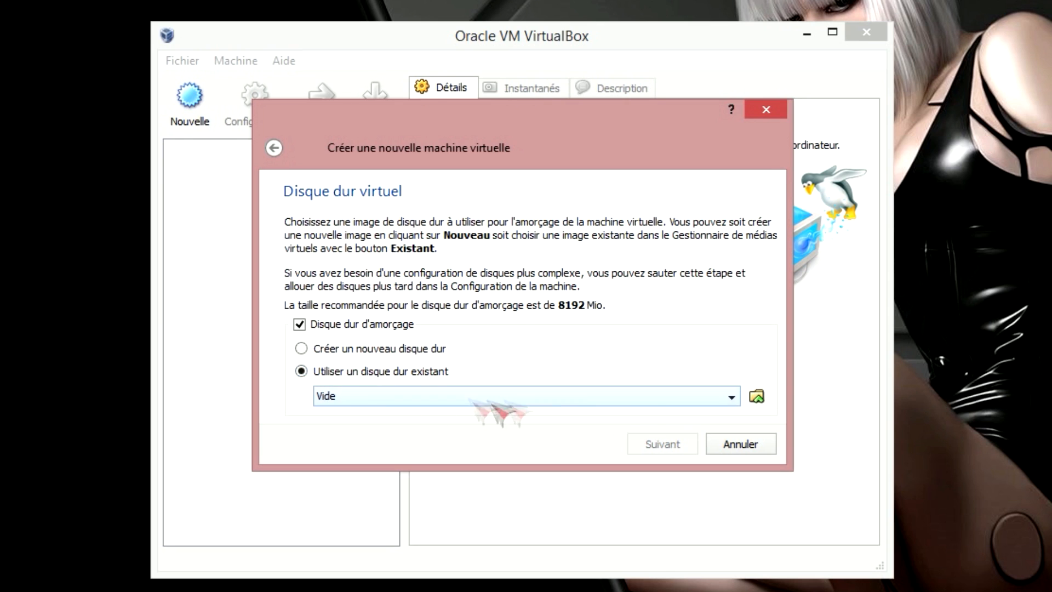
left_click(302, 349)
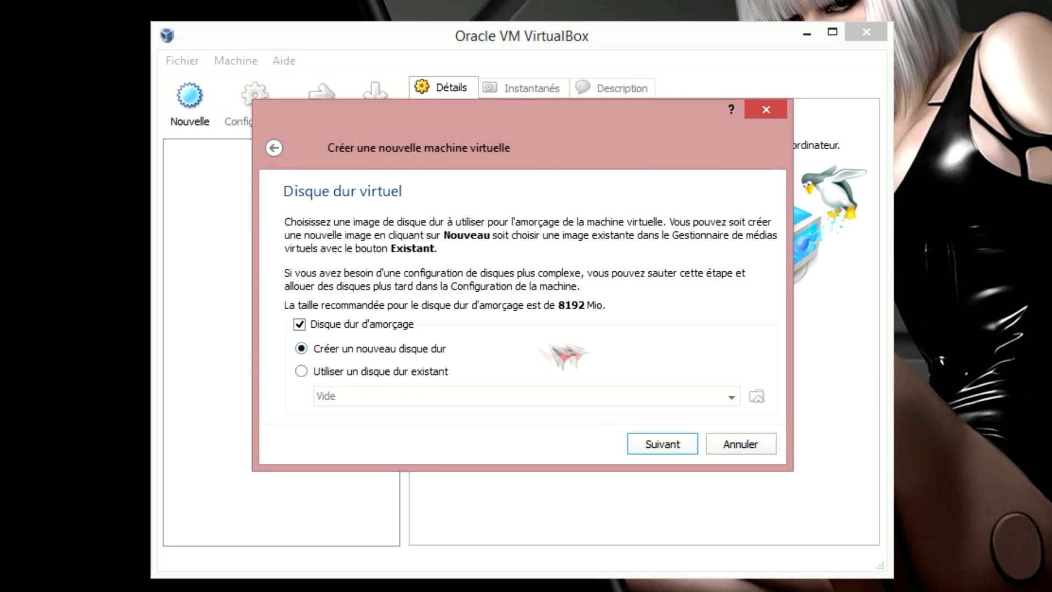
left_click(673, 446)
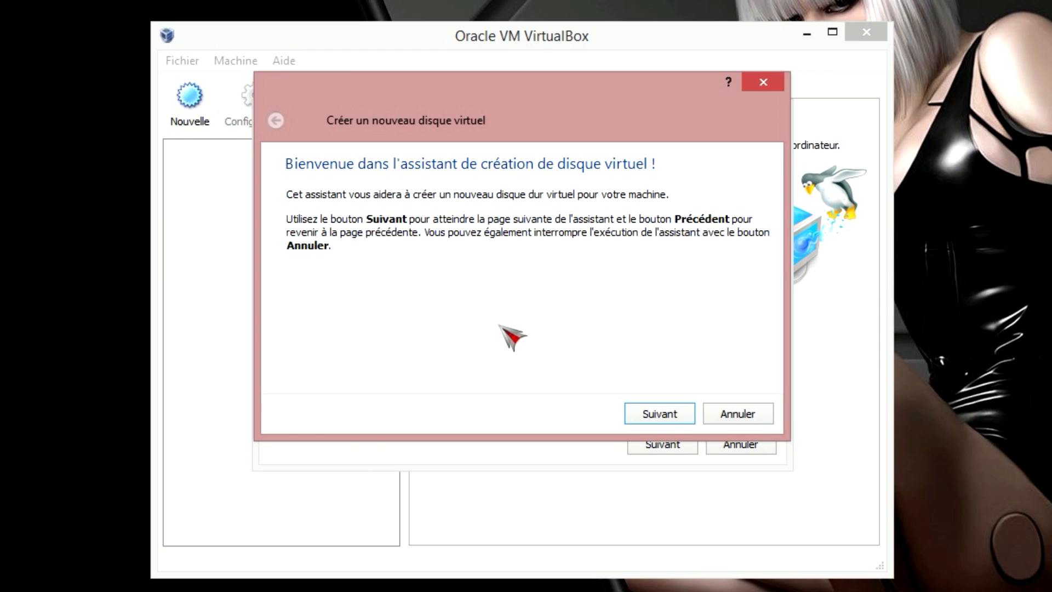
Choose a variable-size image for the new virtual disk and set its maximum size to 10 Gio
left_click(658, 414)
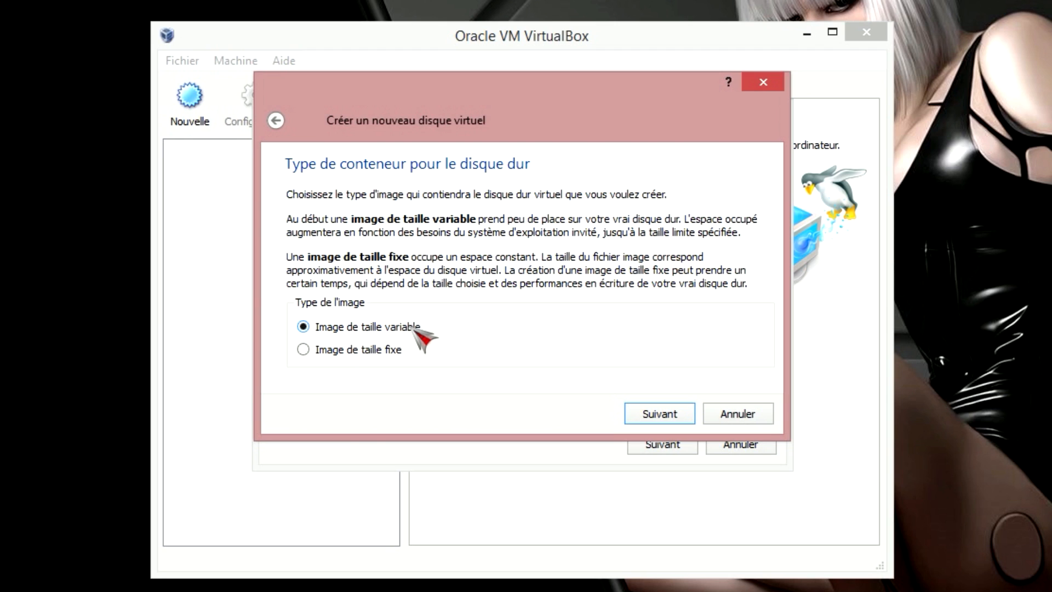
left_click(660, 414)
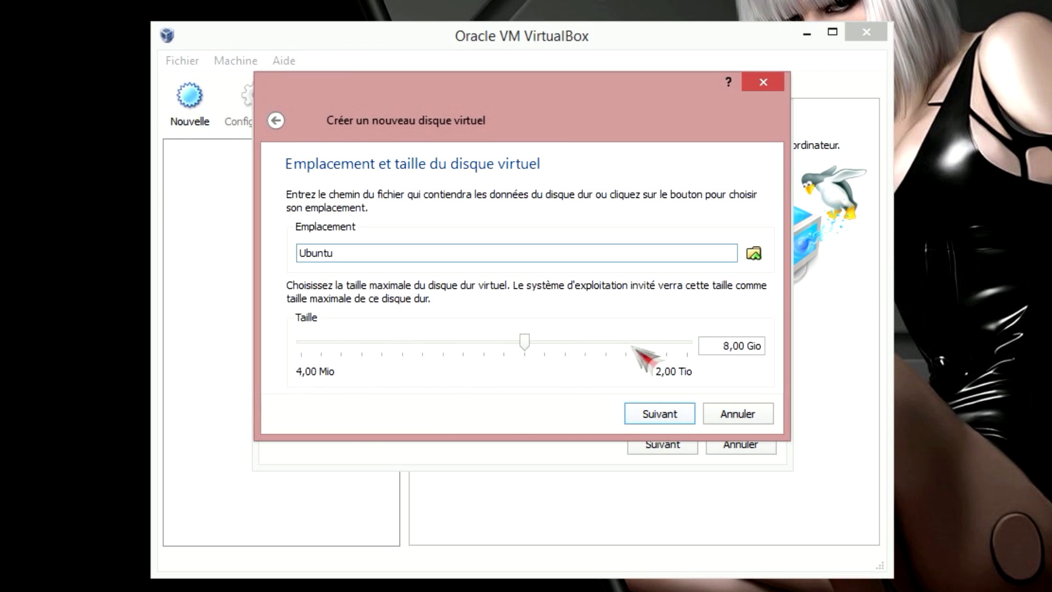
mouse_move(619, 342)
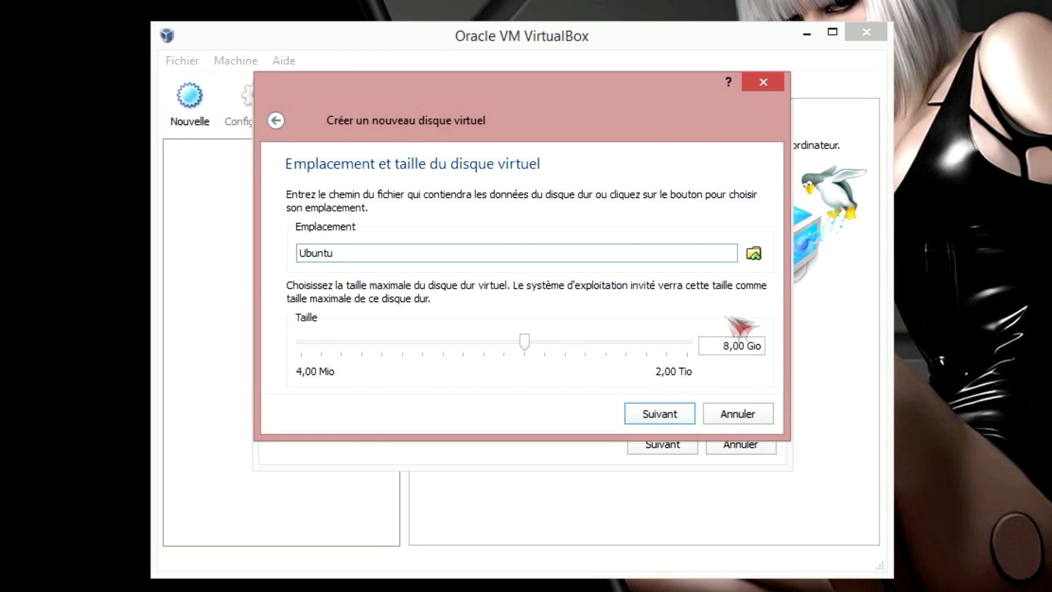
left_click_drag(719, 349, 745, 348)
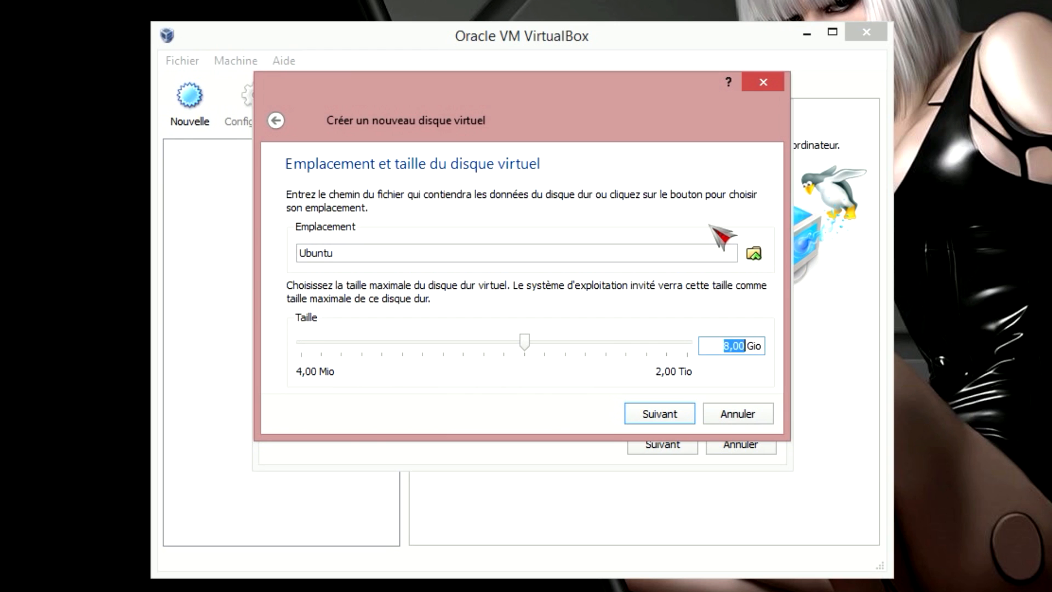
type("10")
Set the virtual disk's location to the root of drive E:, keeping the file name Ubuntu.vdi
left_click(411, 252)
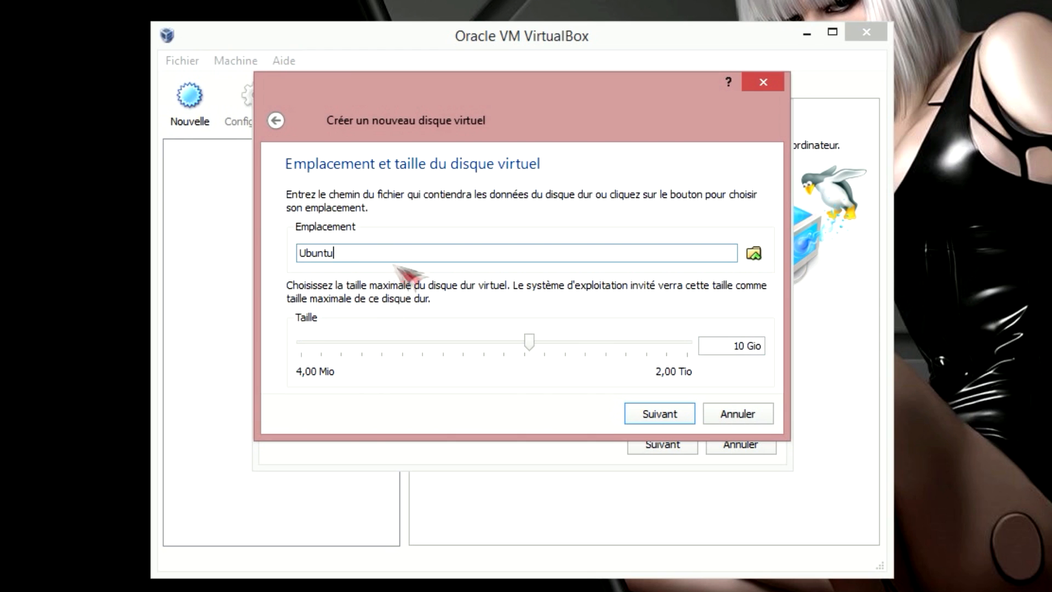
left_click(755, 254)
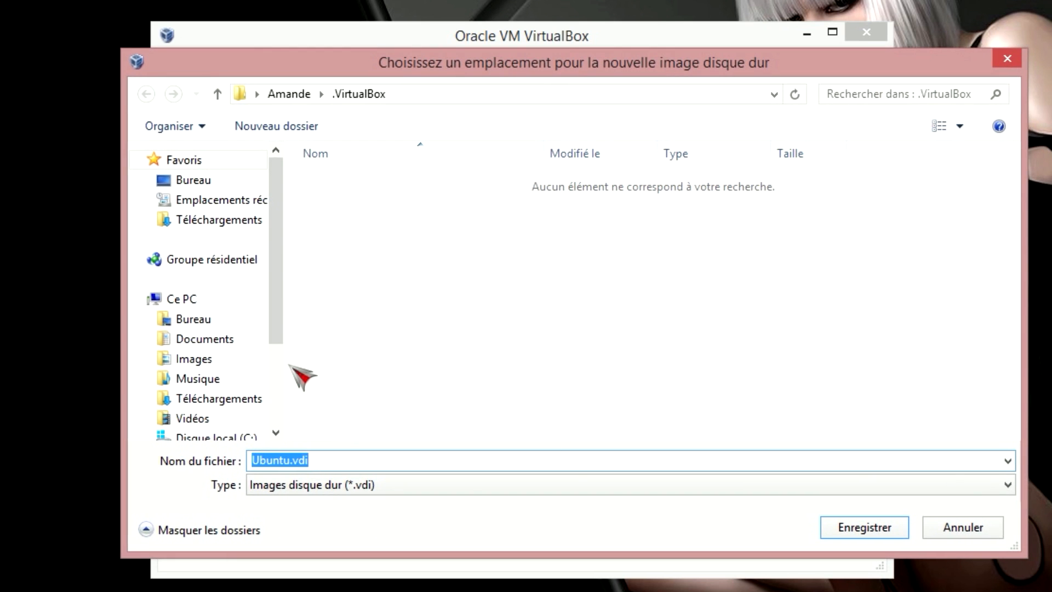
scroll(284, 296, "down", 2)
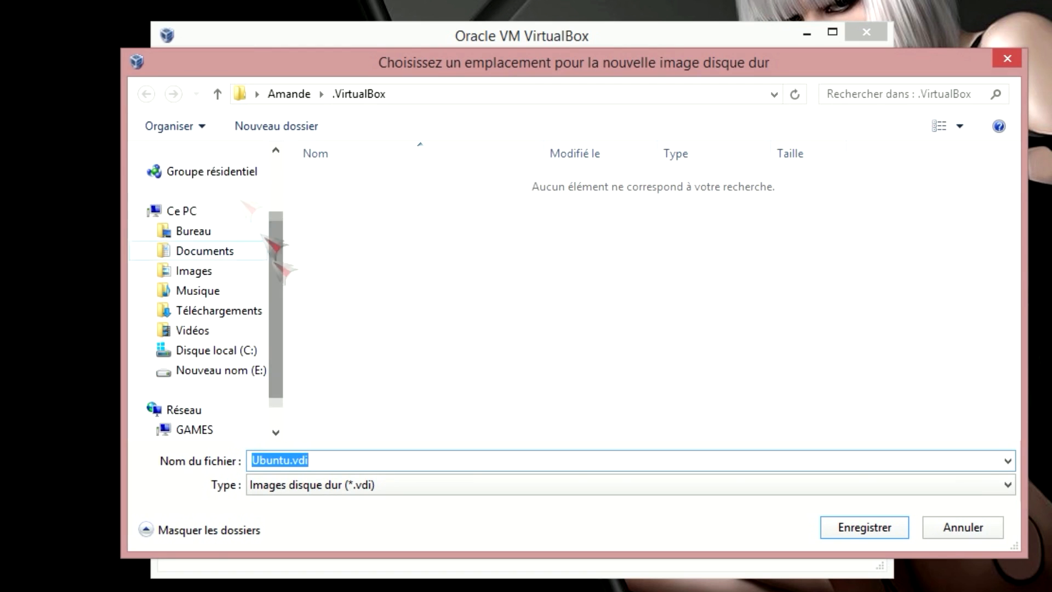
left_click(181, 211)
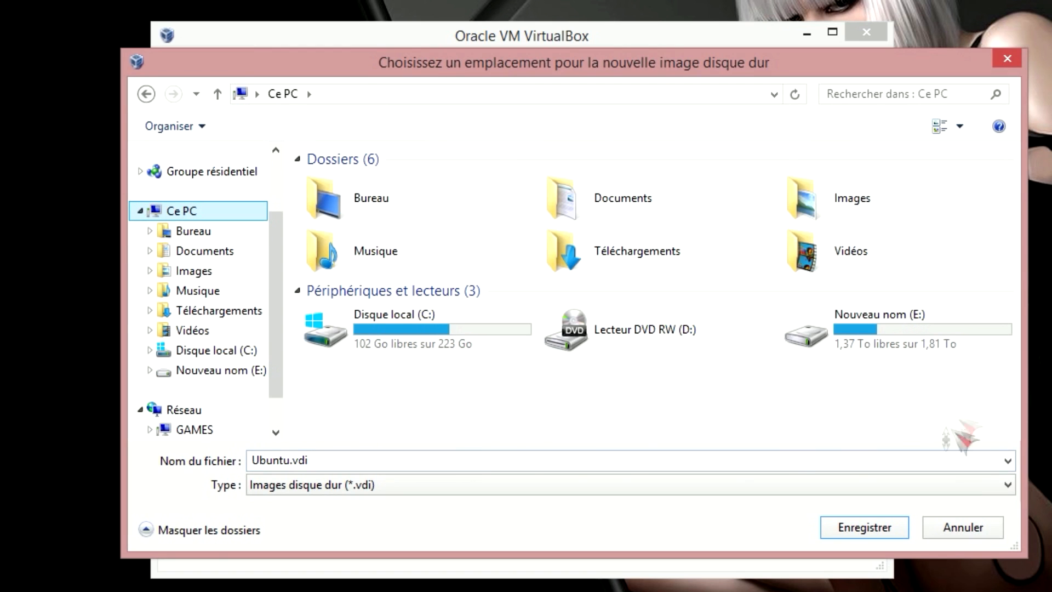
left_click(880, 339)
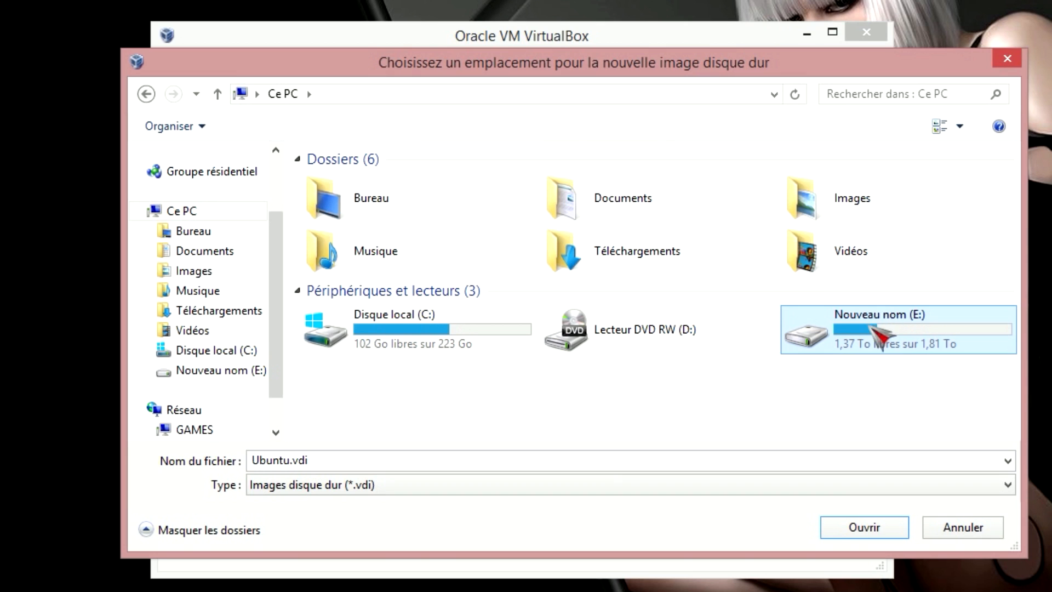
double_click(871, 322)
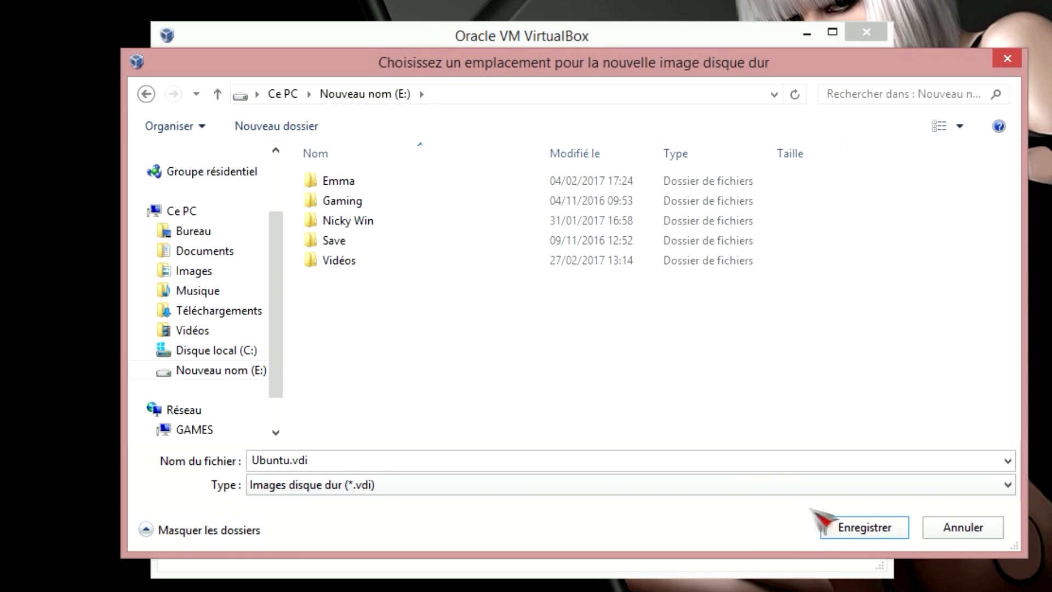
left_click(868, 528)
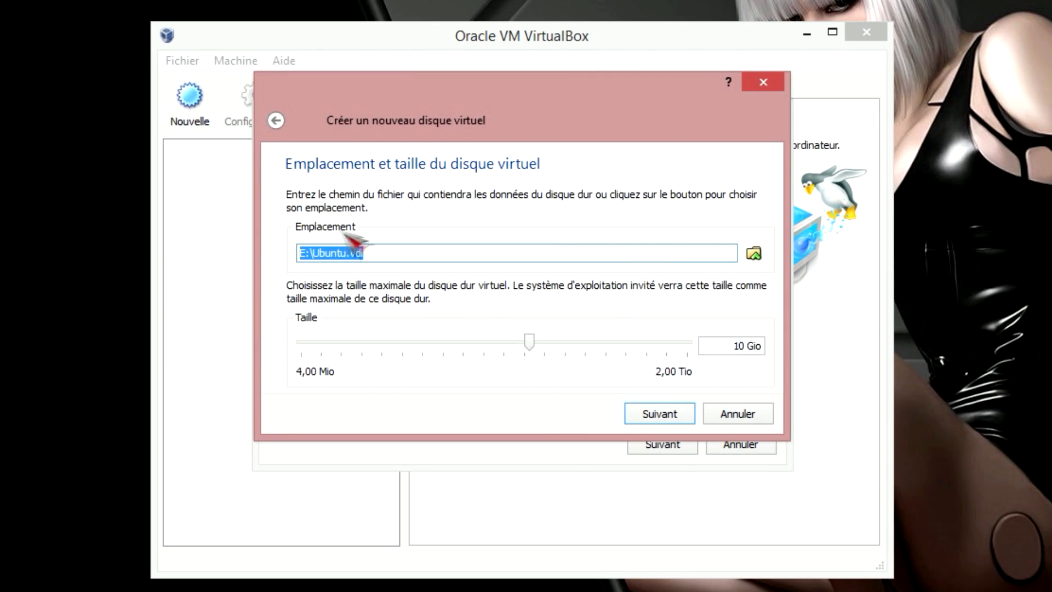
Accept the virtual disk summary and finish creating the Ubuntu virtual machine with that disk
left_click(660, 416)
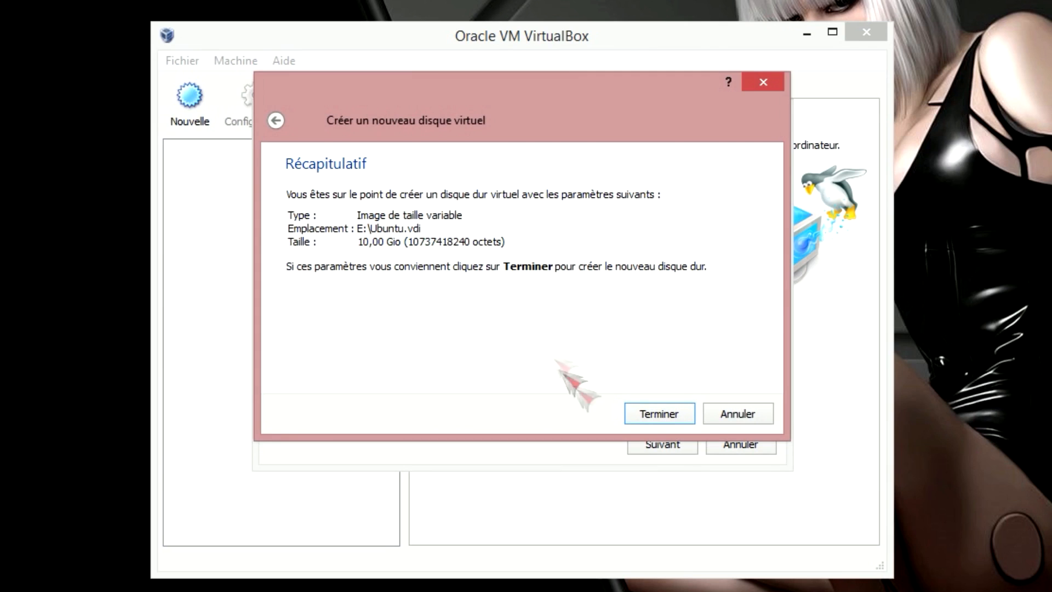
left_click(660, 417)
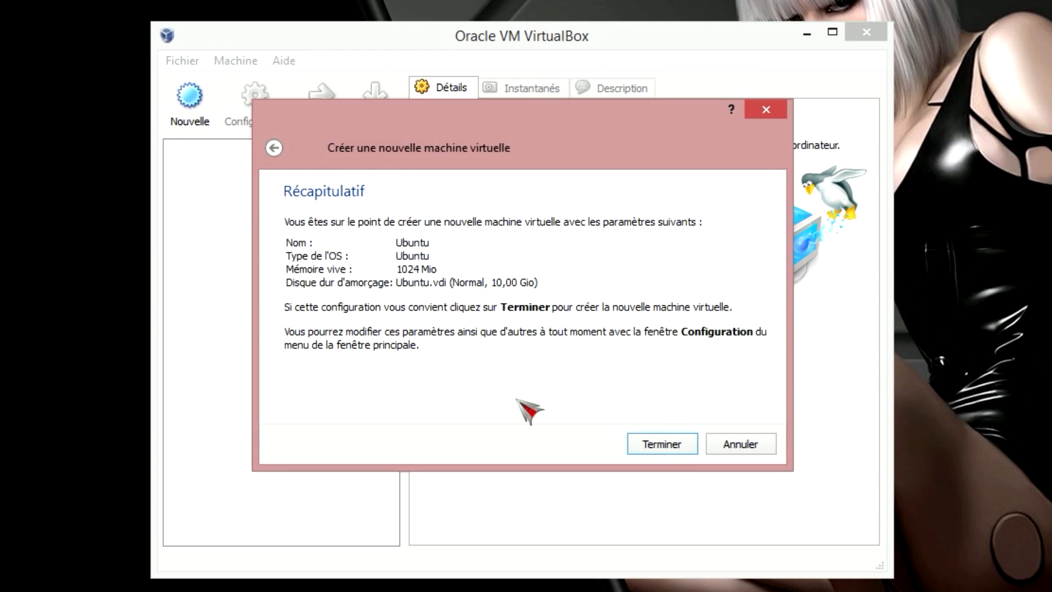
left_click(662, 444)
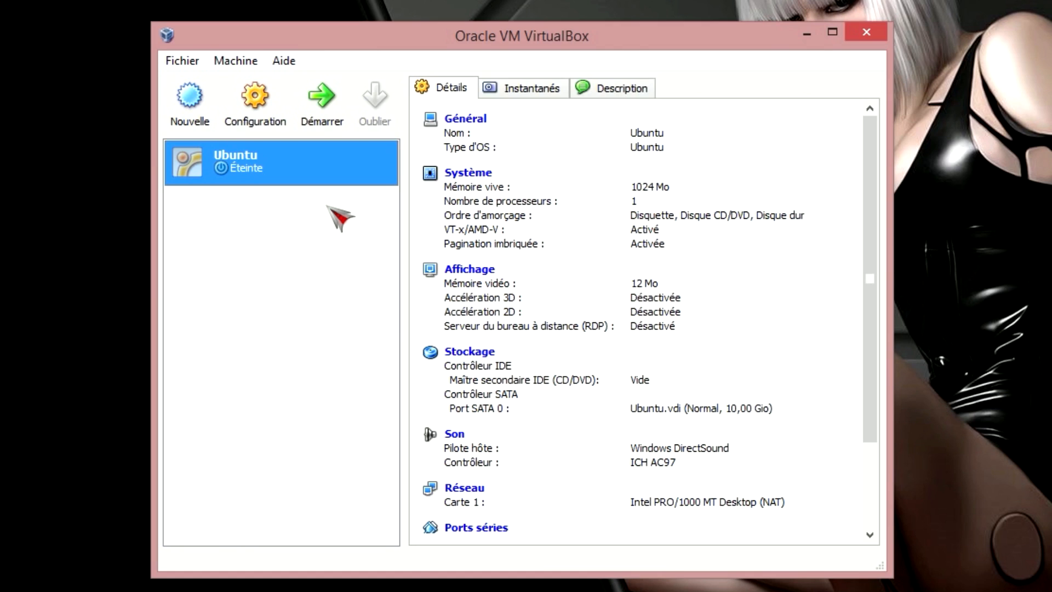
left_click(260, 277)
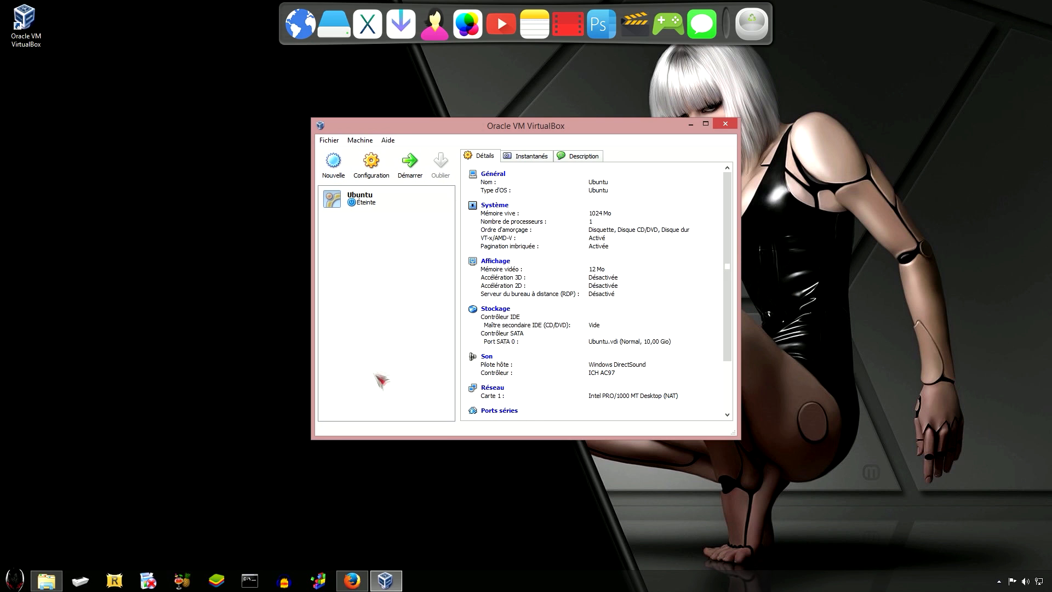
Switch to Firefox and search the NexTorrent site for "windows 10"
left_click(352, 580)
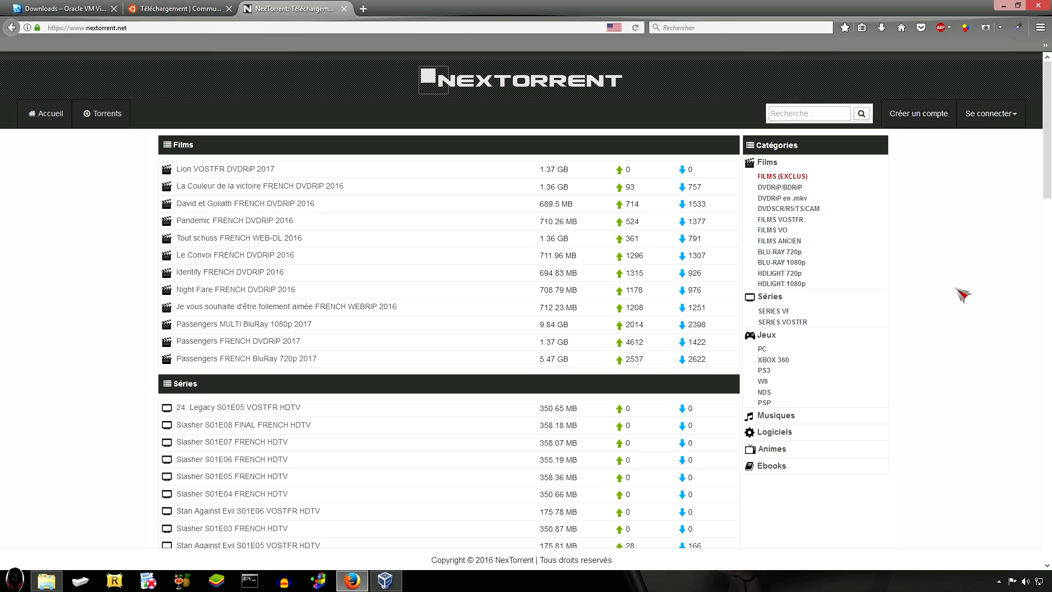
left_click(807, 115)
type("windows 10")
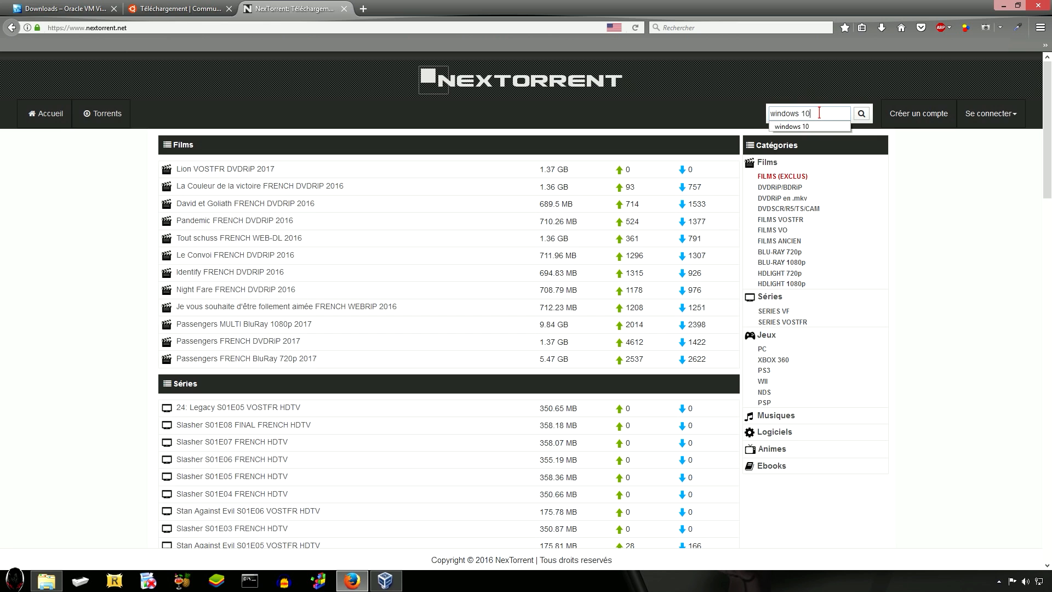
key("Return")
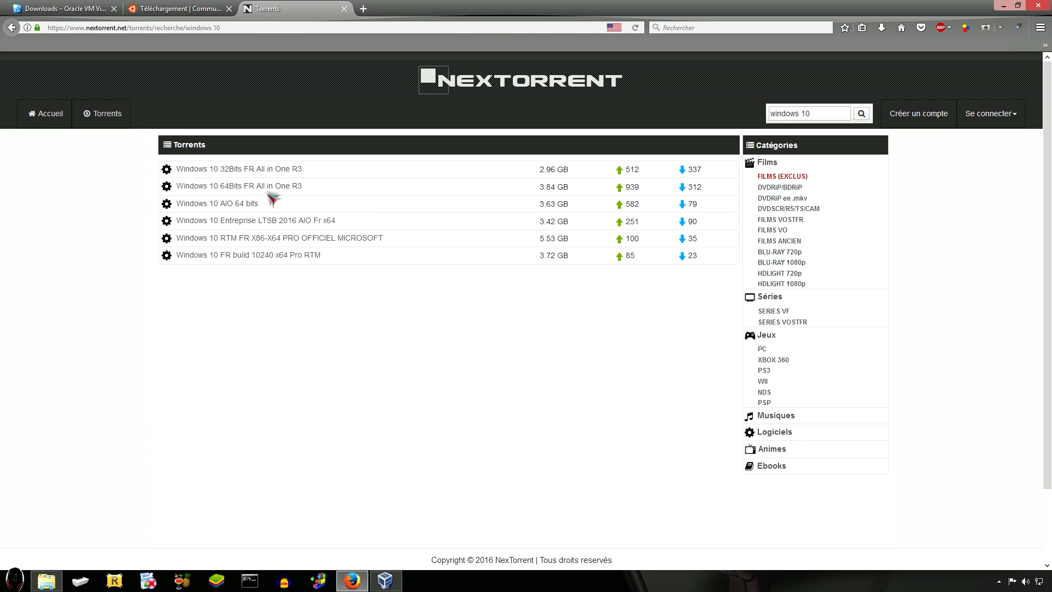
Try to download the Windows 10 64Bits FR All in One R3 torrent file, and close the NexTorrent page
left_click(245, 187)
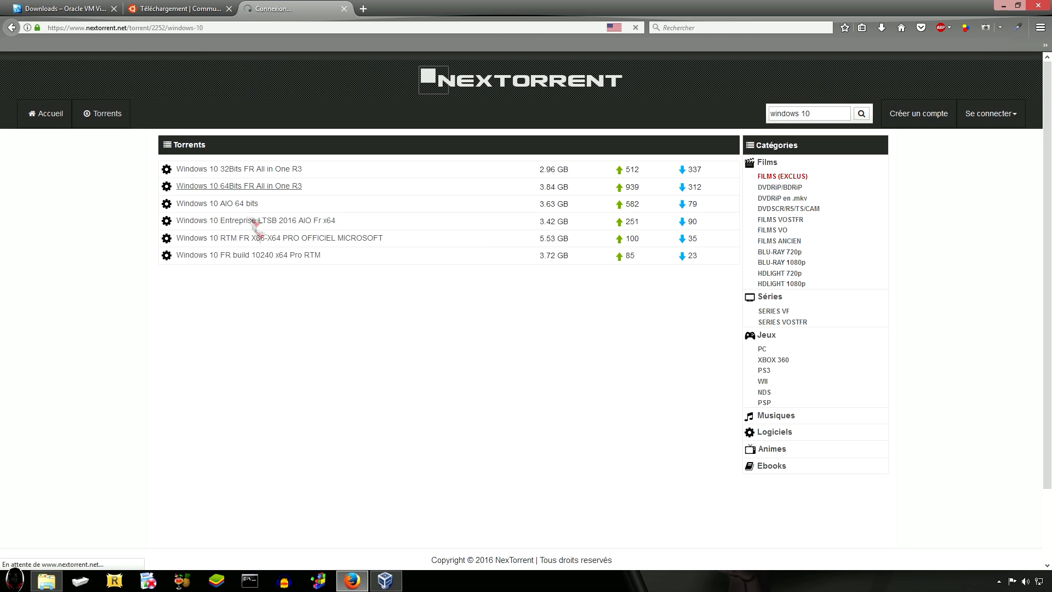
scroll(225, 509, "down", 1)
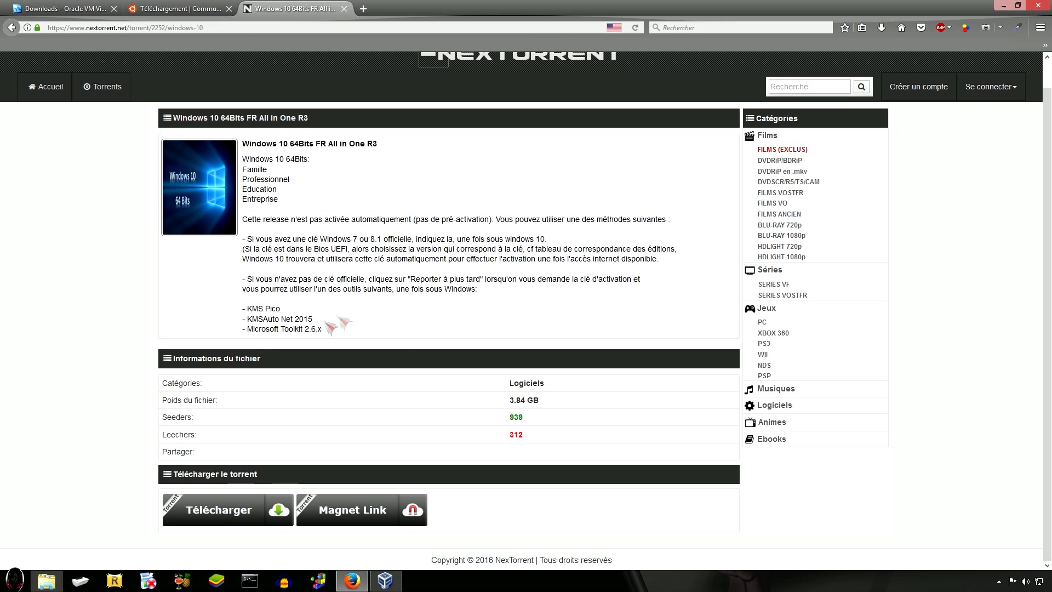
left_click(223, 510)
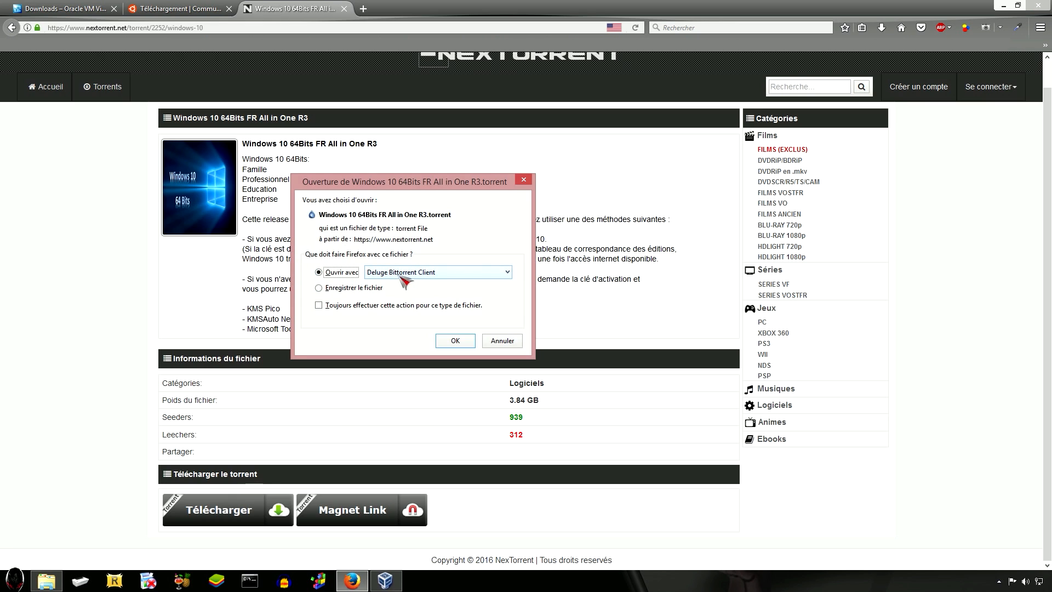
left_click(493, 274)
left_click(496, 278)
left_click(428, 290)
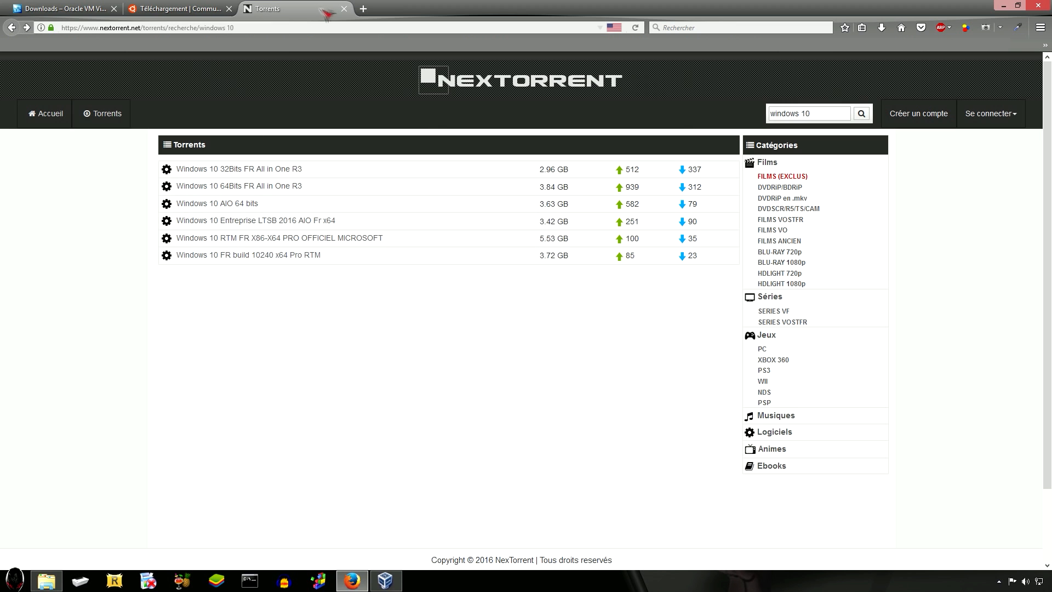
left_click(344, 8)
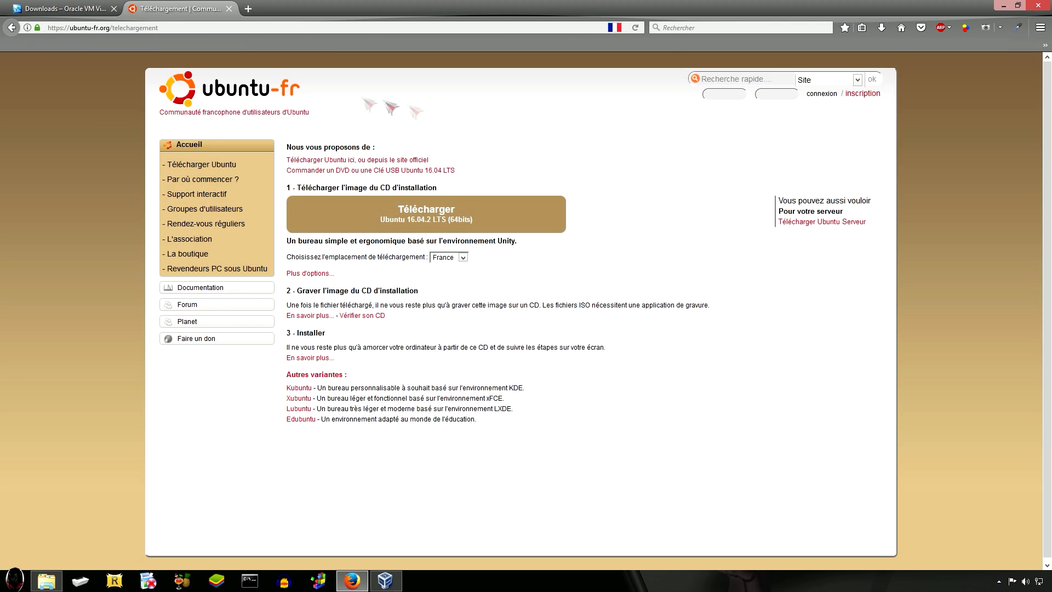
Download Ubuntu 16.04.2 LTS (64bits), saving ubuntu-16.04.2-desktop-amd64.iso as a file, and select the image in the Téléchargements folder
left_click(434, 218)
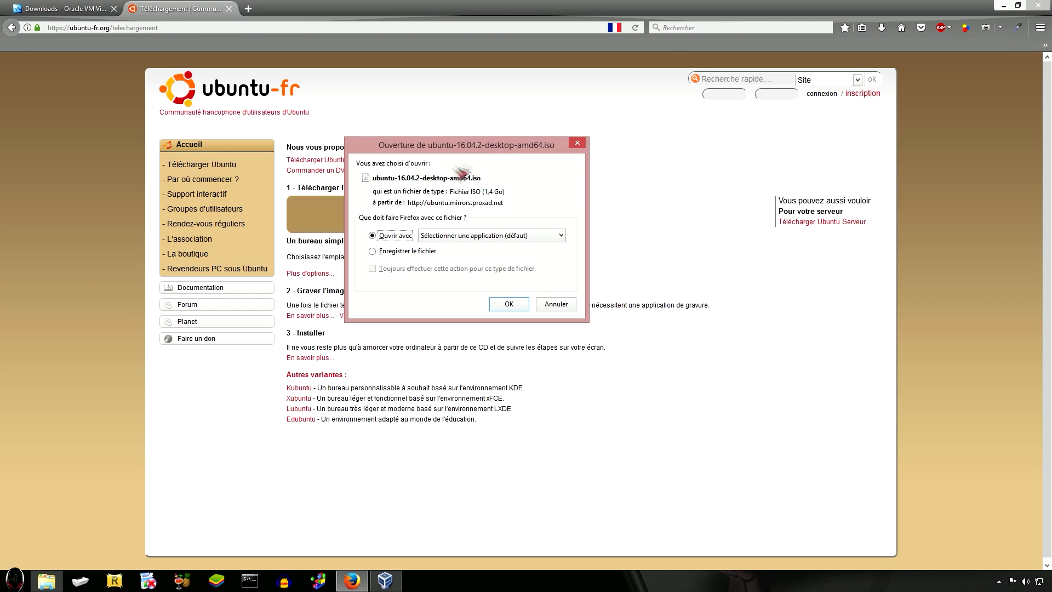
left_click(373, 251)
left_click(501, 308)
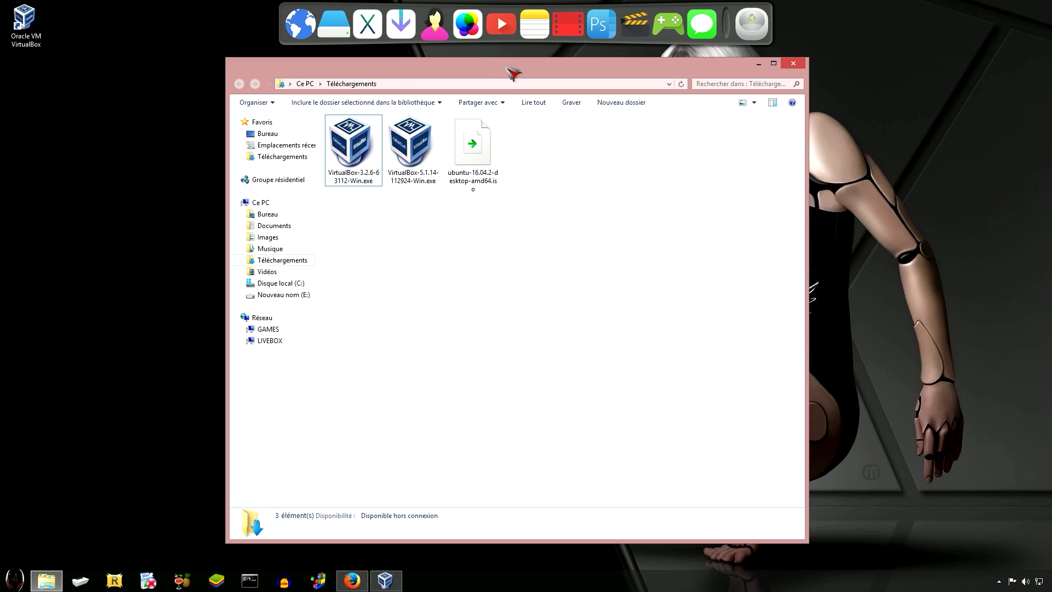
left_click(487, 160)
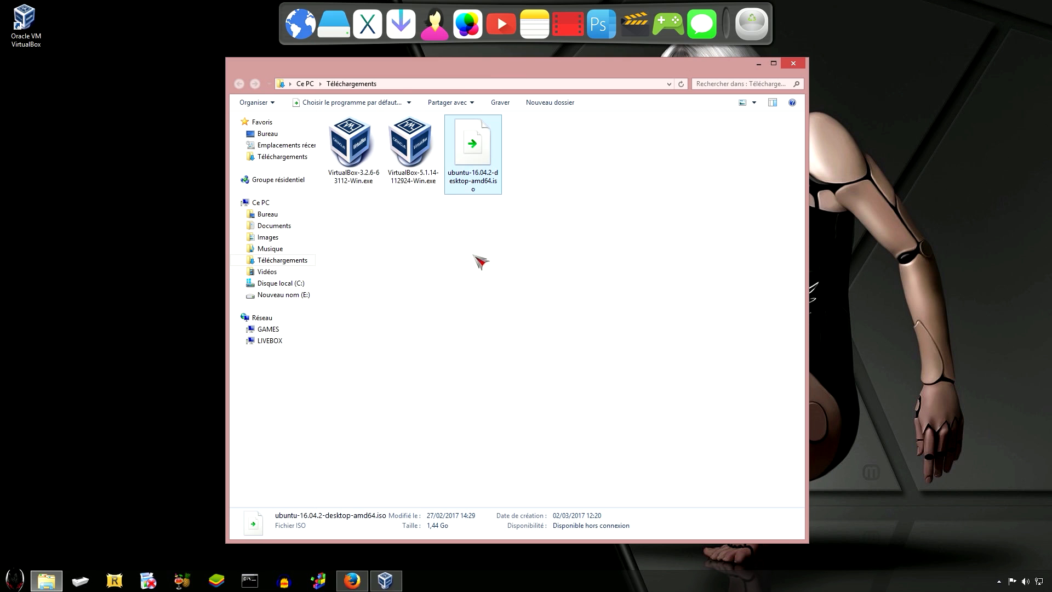